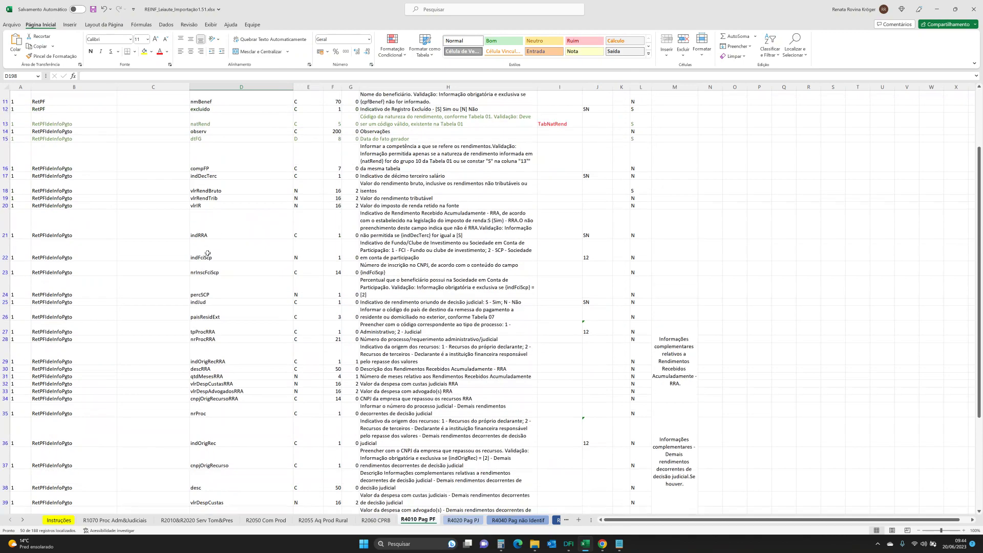
Open 1-RetPF.txt from the ArqImp folder and minimize the folder window to compare the file with the R4010 Pag PF layout.
{"action": "scroll", "coordinate": [209, 253], "scroll_direction": "up", "scroll_amount": 8}
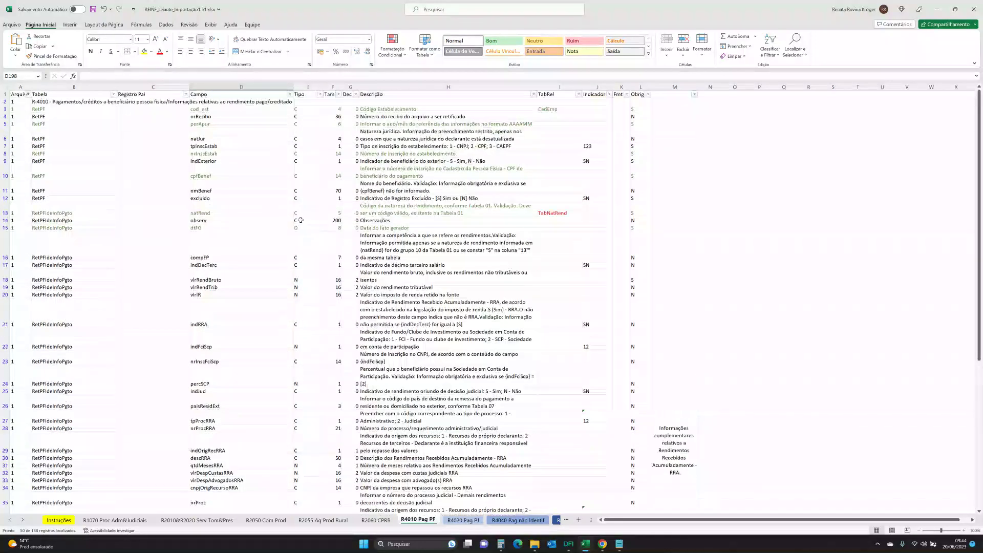
{"action": "left_click", "coordinate": [535, 544]}
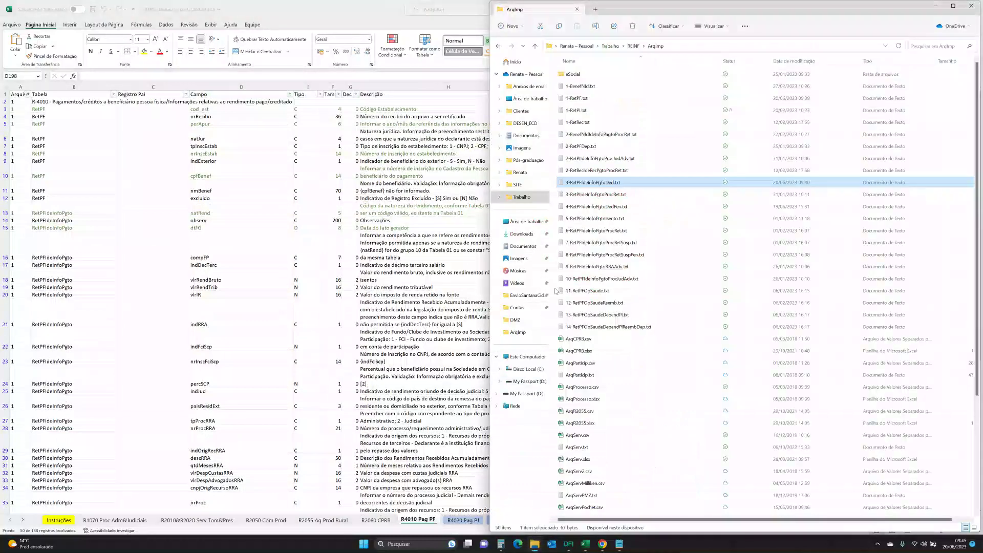
{"action": "double_click", "coordinate": [598, 99]}
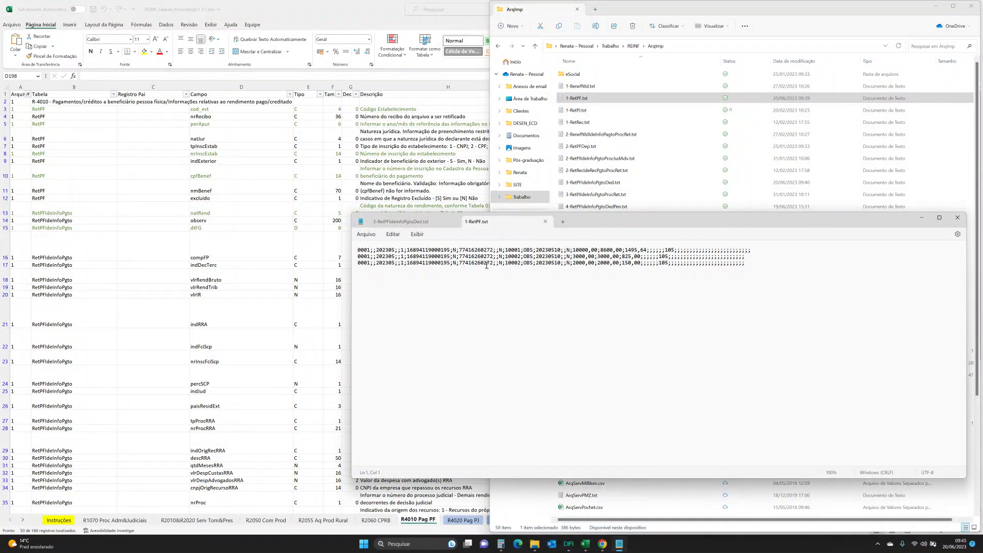
{"action": "left_click", "coordinate": [937, 6]}
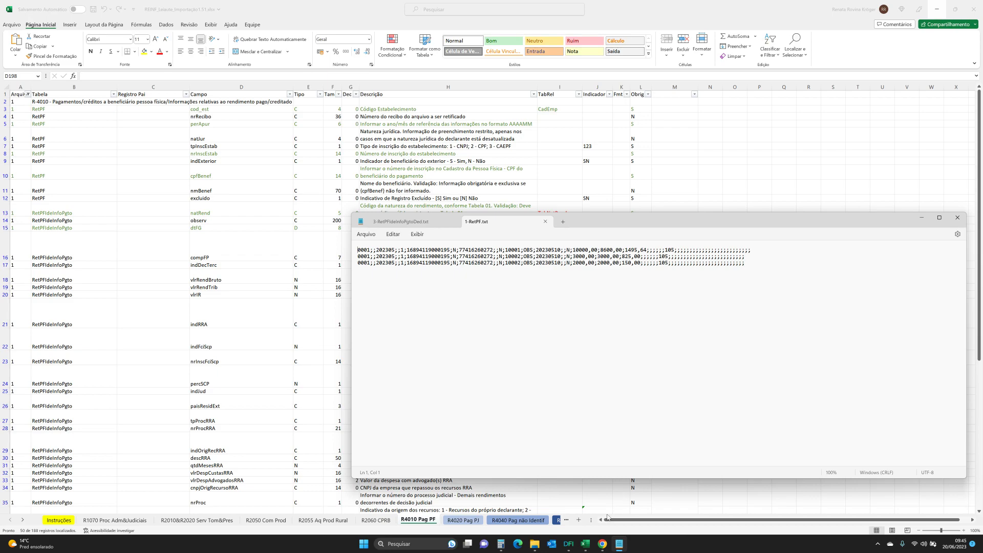
Switch to EFD-Reinf, list the registered companies to check the establishment codes, and close the company register.
{"action": "left_click", "coordinate": [568, 544]}
{"action": "left_click", "coordinate": [57, 14]}
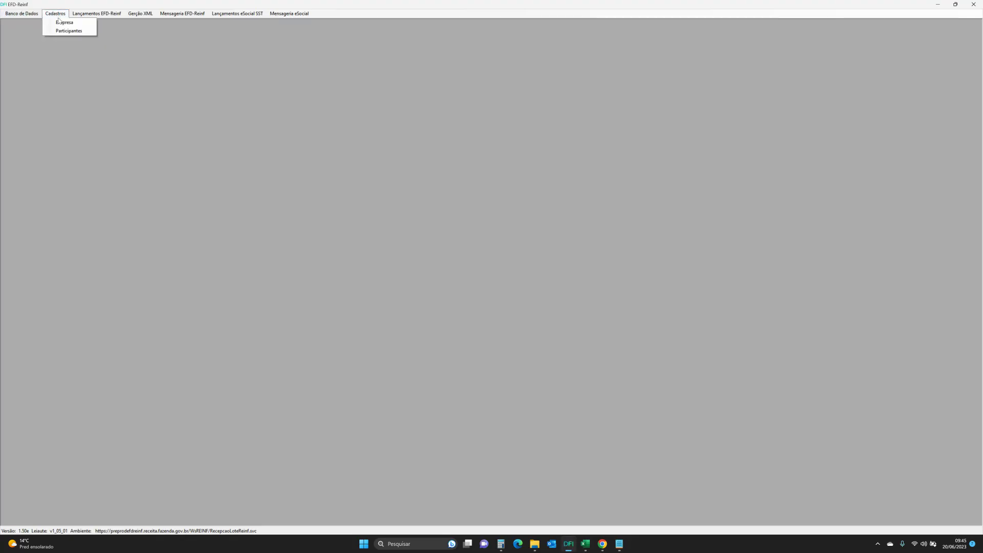
{"action": "left_click", "coordinate": [62, 23]}
{"action": "left_click", "coordinate": [637, 191]}
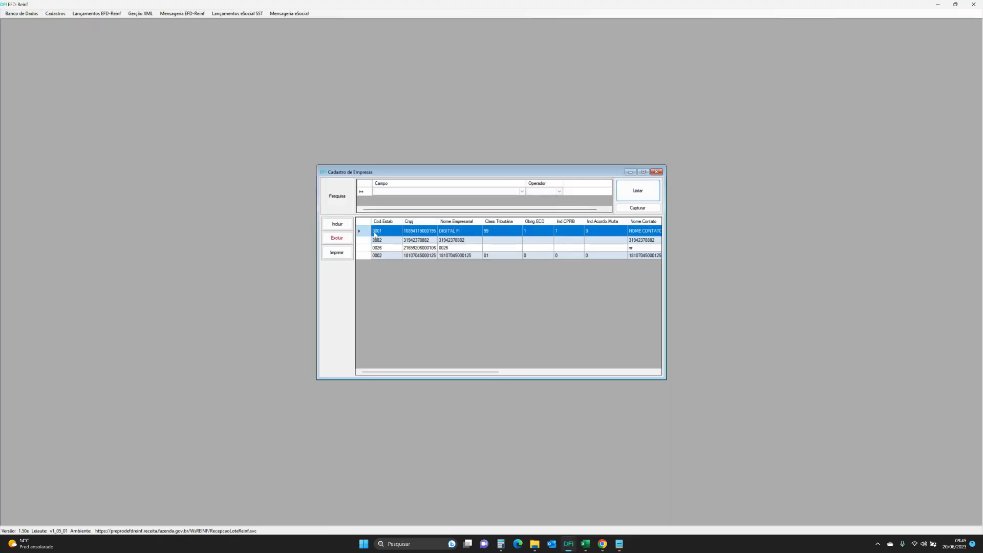
{"action": "left_click", "coordinate": [657, 171]}
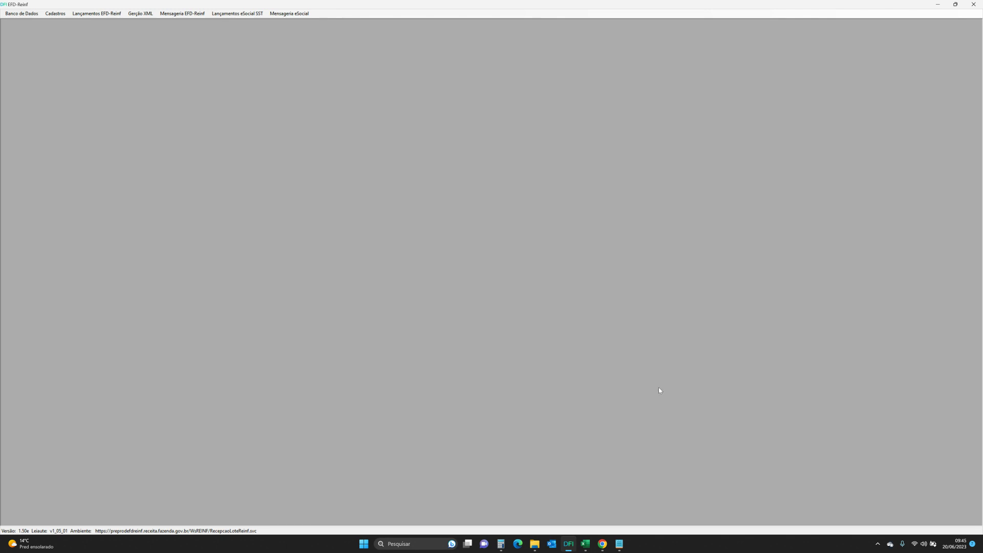
Compare the establishment code and assessment period fields in 1-RetPF.txt with the R4010 layout spreadsheet.
{"action": "left_click", "coordinate": [585, 544]}
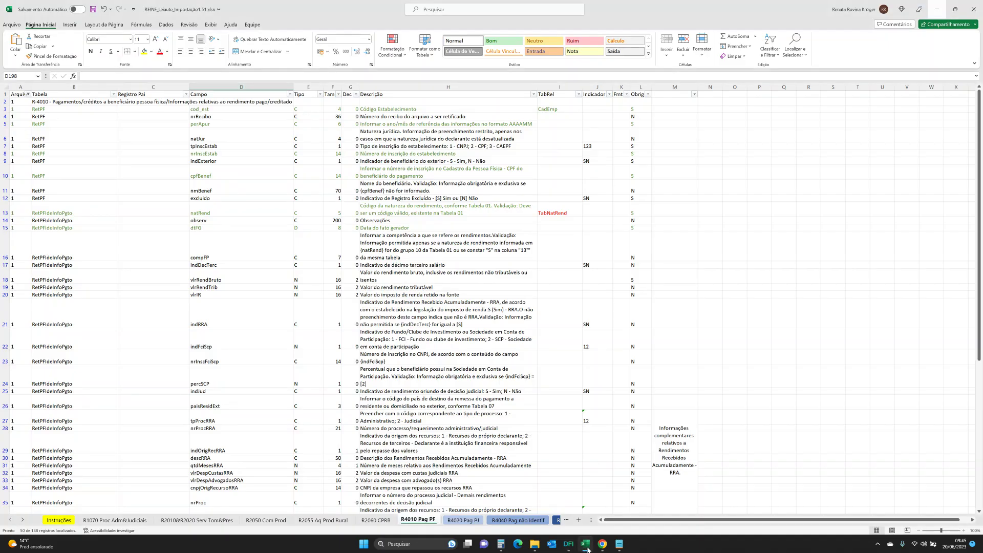
{"action": "left_click", "coordinate": [619, 543]}
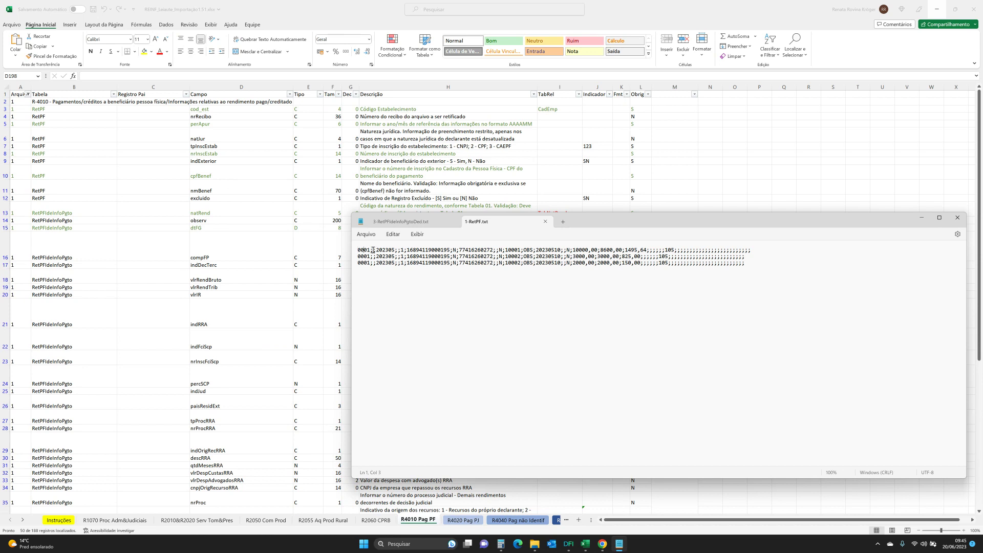
{"action": "left_click", "coordinate": [390, 251]}
In EFD-Reinf's data import, choose the R-4010 layout for individuals' paid/credited income information and widen the field description column.
{"action": "left_click", "coordinate": [569, 543]}
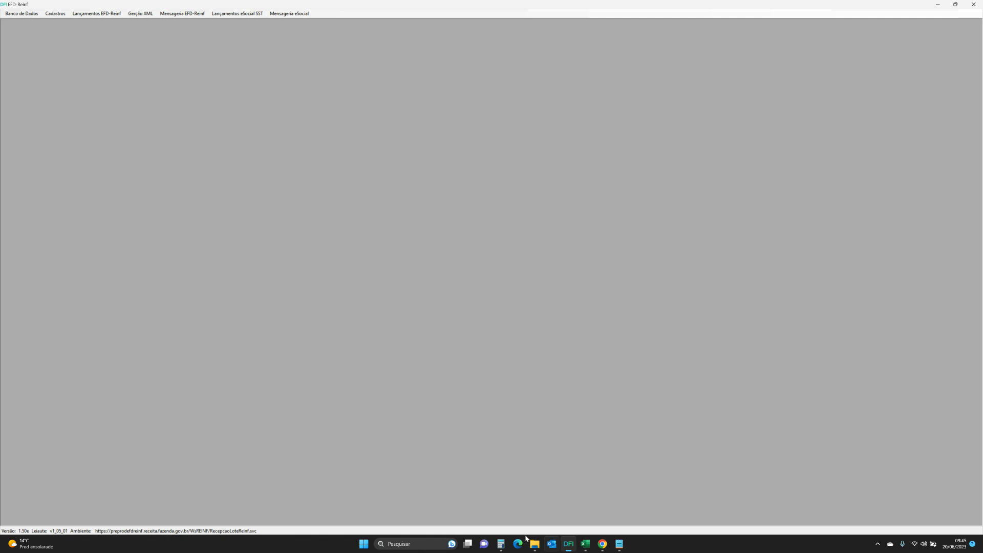
{"action": "left_click", "coordinate": [28, 14]}
{"action": "left_click", "coordinate": [28, 32]}
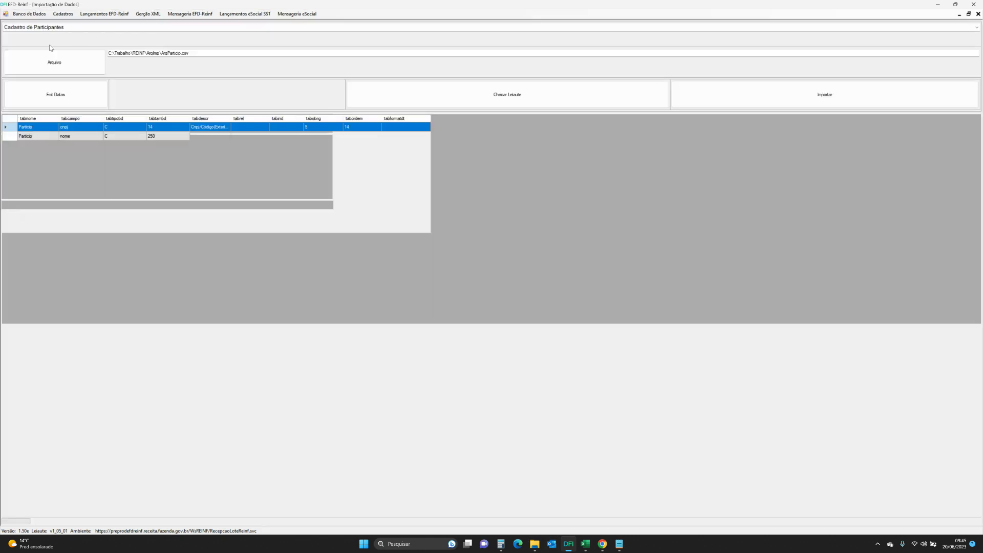
{"action": "left_click", "coordinate": [72, 27]}
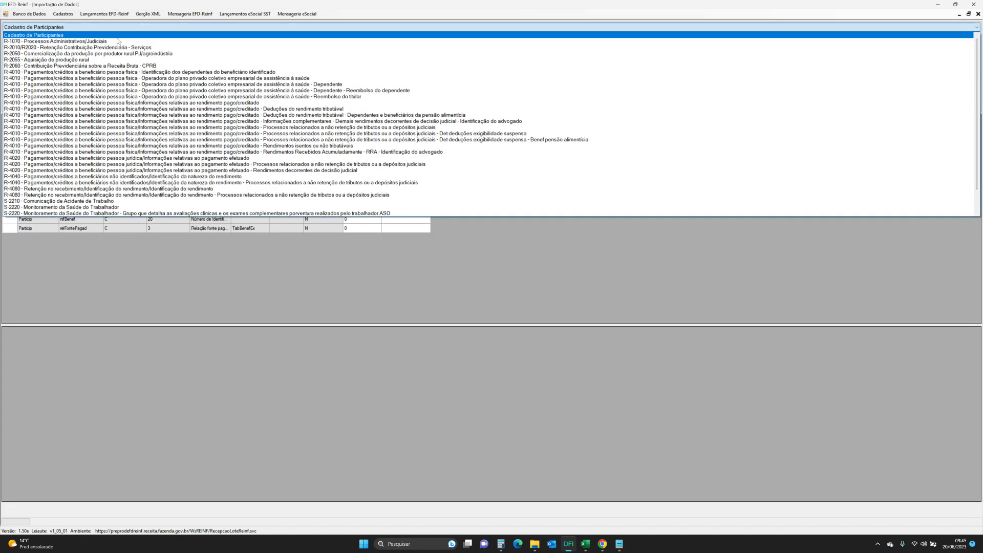
{"action": "left_click", "coordinate": [45, 102]}
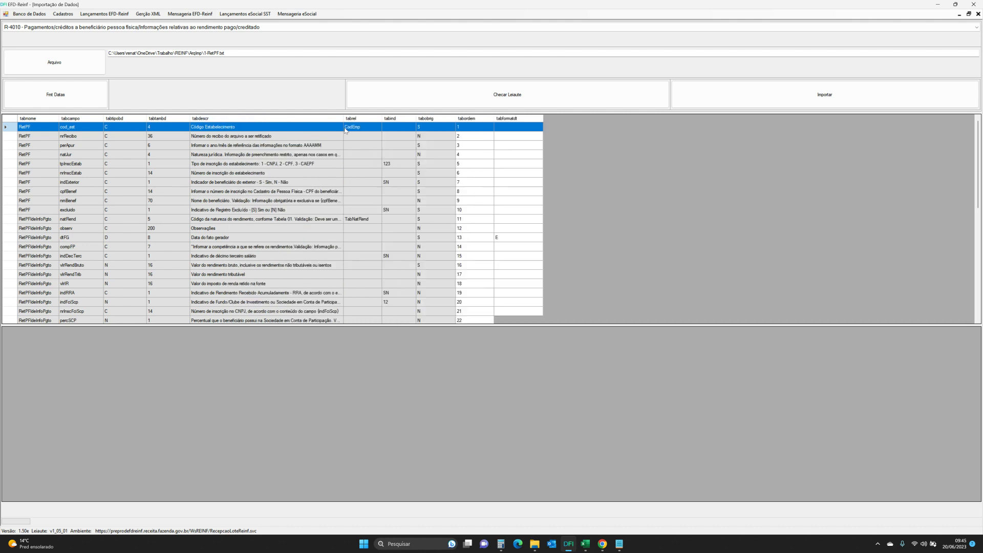
{"action": "left_click_drag", "start_coordinate": [231, 118], "coordinate": [344, 119]}
Check the order of the R-4010 layout fields, from establishment code to establishment registration number, against the values in 1-RetPF.txt.
{"action": "left_click", "coordinate": [619, 544]}
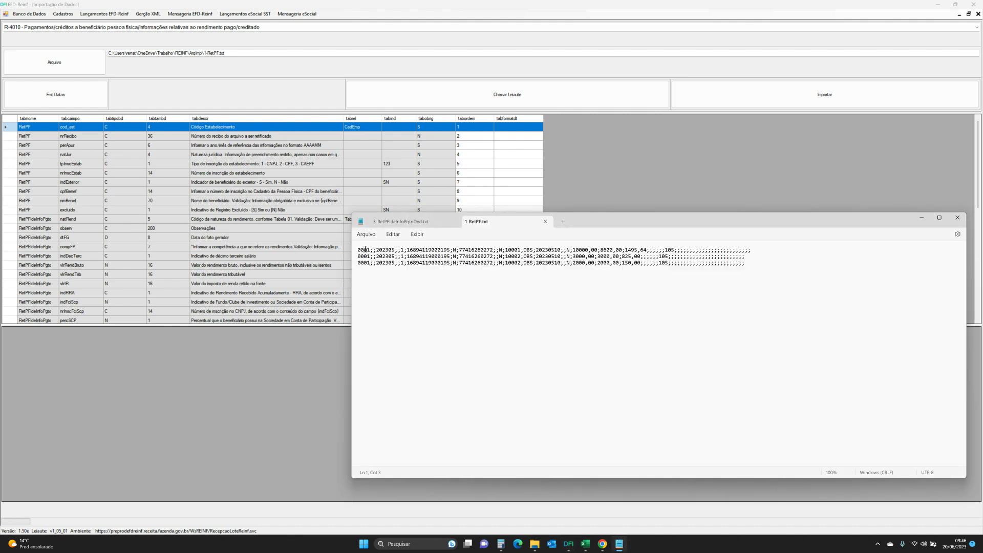
{"action": "left_click", "coordinate": [459, 148]}
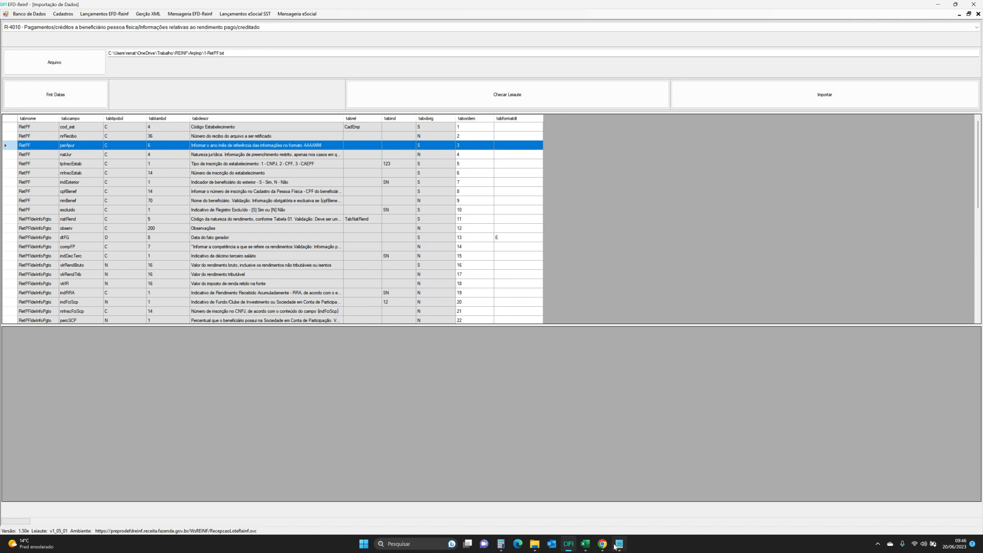
{"action": "left_click", "coordinate": [617, 544]}
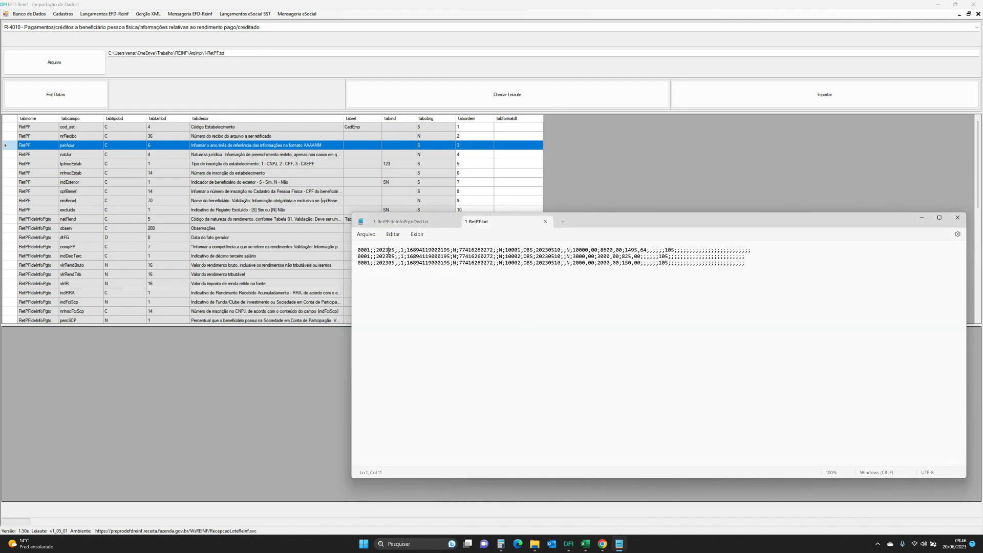
{"action": "left_click", "coordinate": [468, 148]}
{"action": "left_click", "coordinate": [467, 156]}
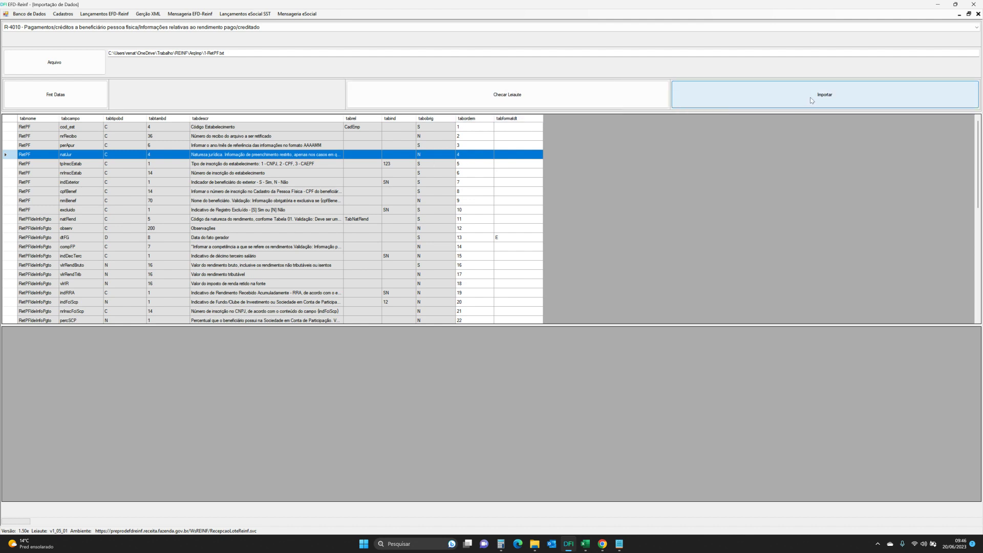
{"action": "left_click", "coordinate": [472, 165]}
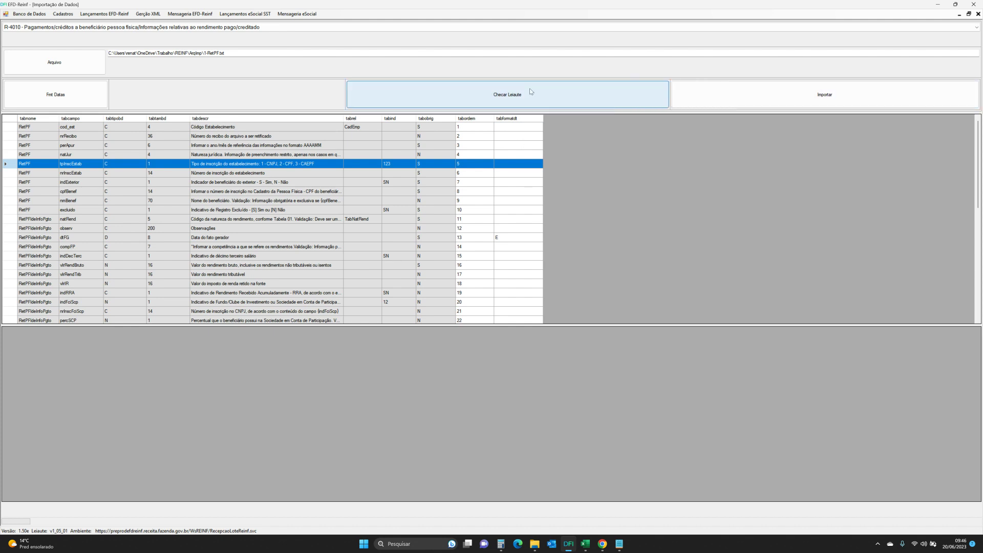
{"action": "left_click", "coordinate": [279, 234]}
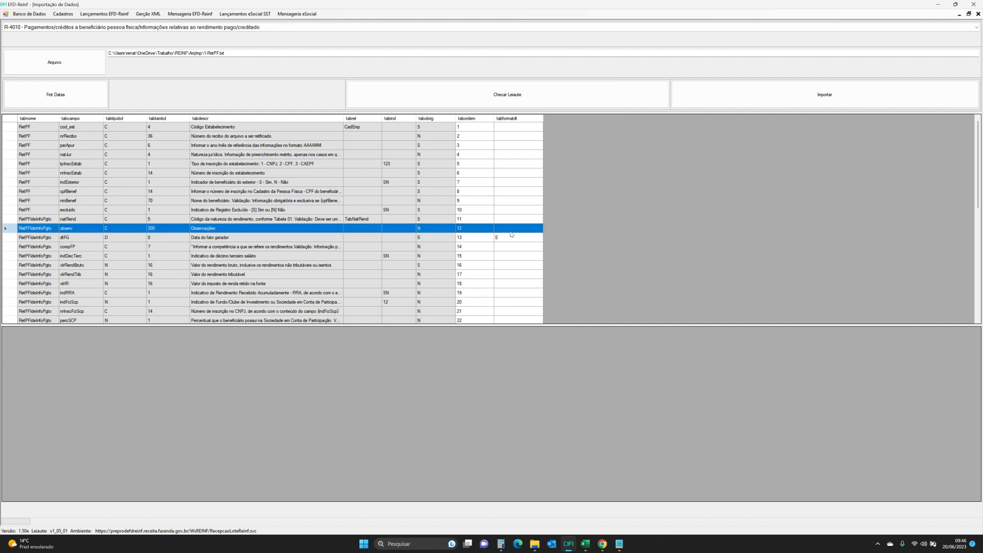
{"action": "left_click", "coordinate": [409, 173]}
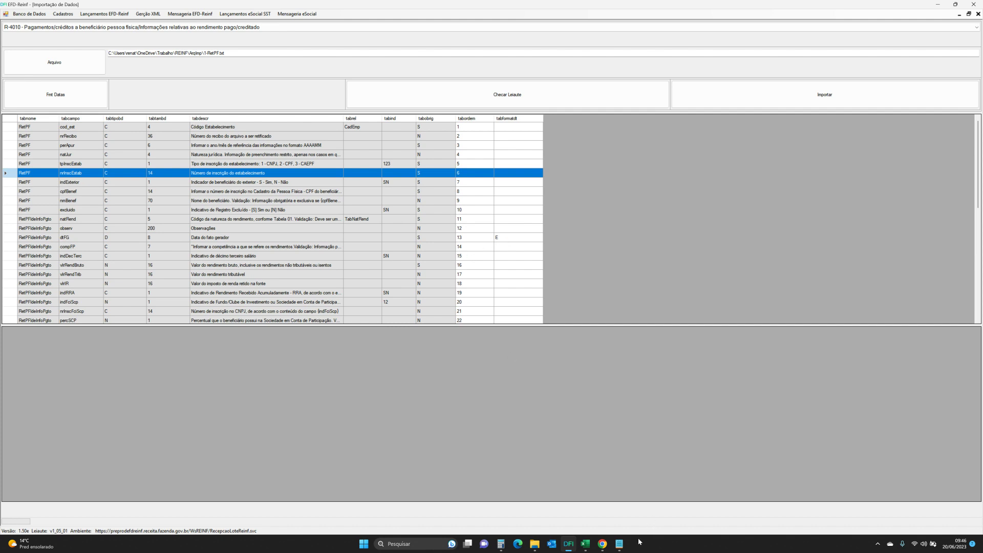
Examine the separate records in 1-RetPF.txt, highlighting the third line, and return to the beneficiary CPF field in the import layout.
{"action": "left_click", "coordinate": [619, 544]}
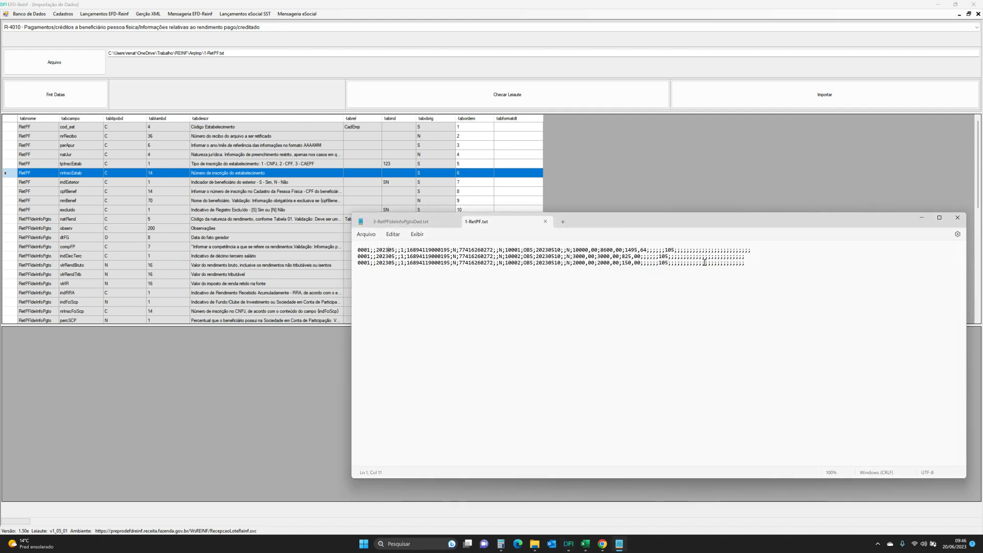
{"action": "left_click", "coordinate": [353, 264]}
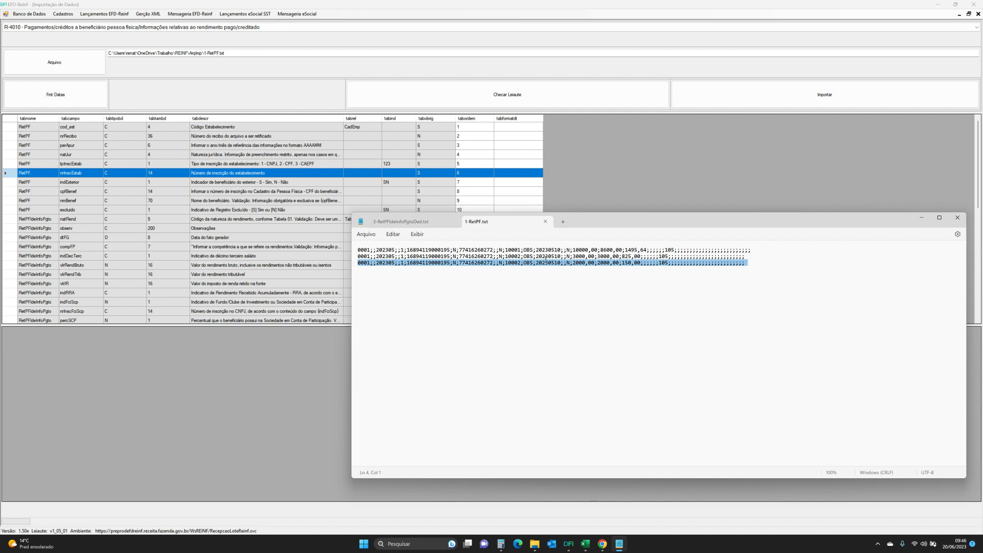
{"action": "left_click", "coordinate": [361, 263]}
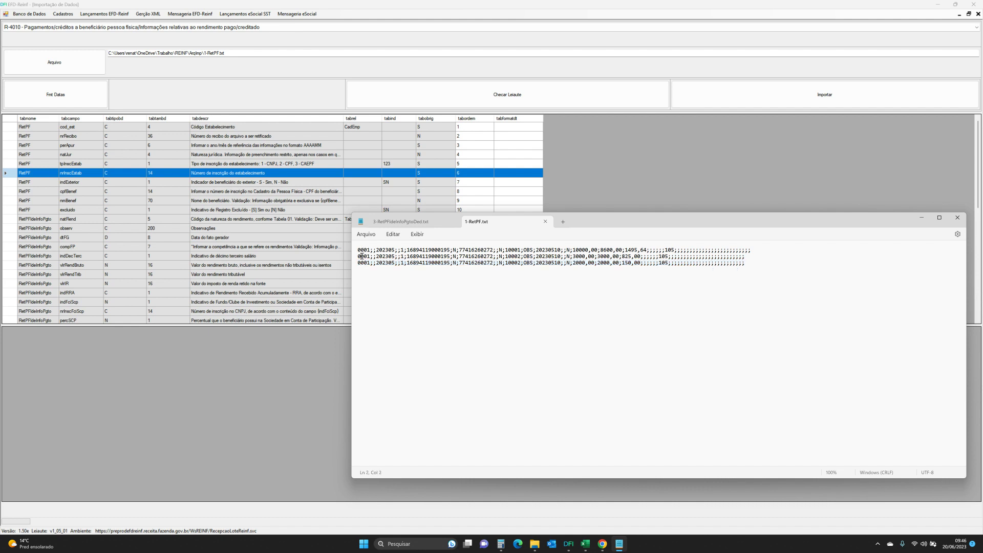
{"action": "triple_click", "coordinate": [353, 267]}
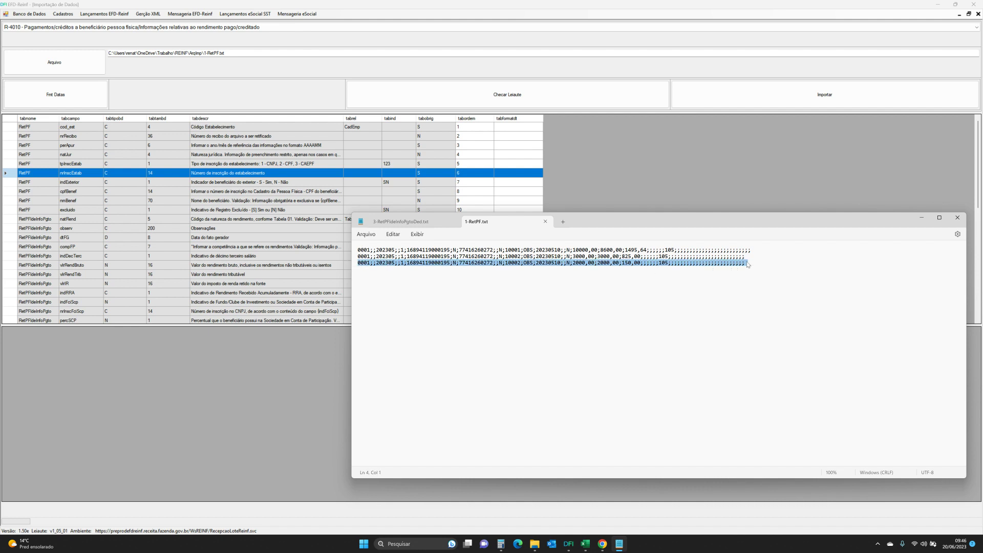
{"action": "left_click", "coordinate": [469, 193]}
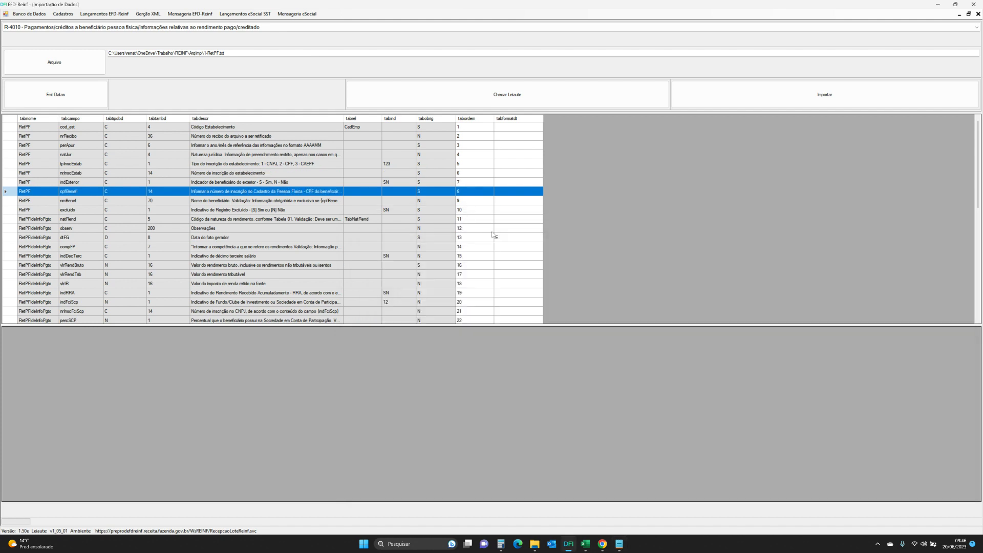
Check the dtFG field's date format code against the list of valid date formats and the dates in 1-RetPF.txt.
{"action": "left_click", "coordinate": [510, 238]}
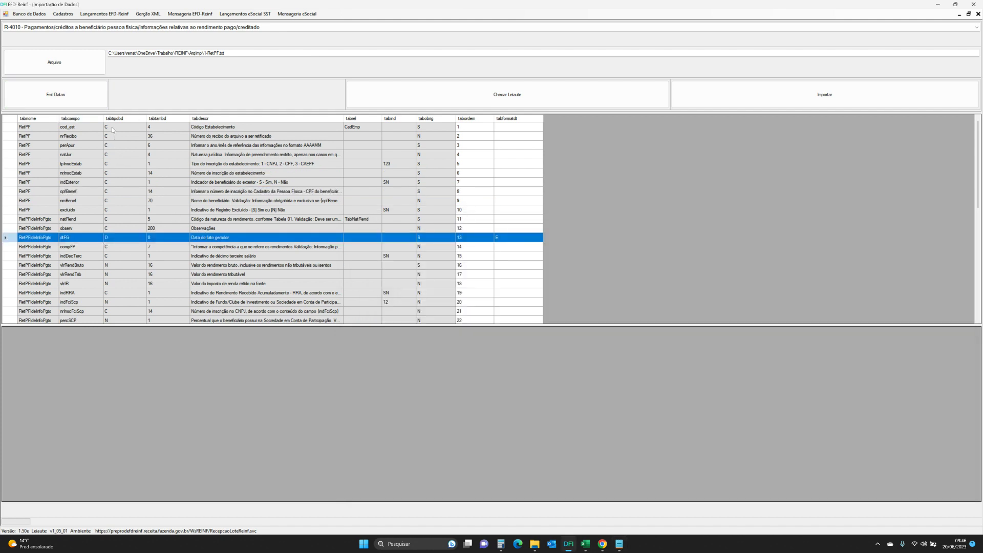
{"action": "left_click", "coordinate": [55, 95]}
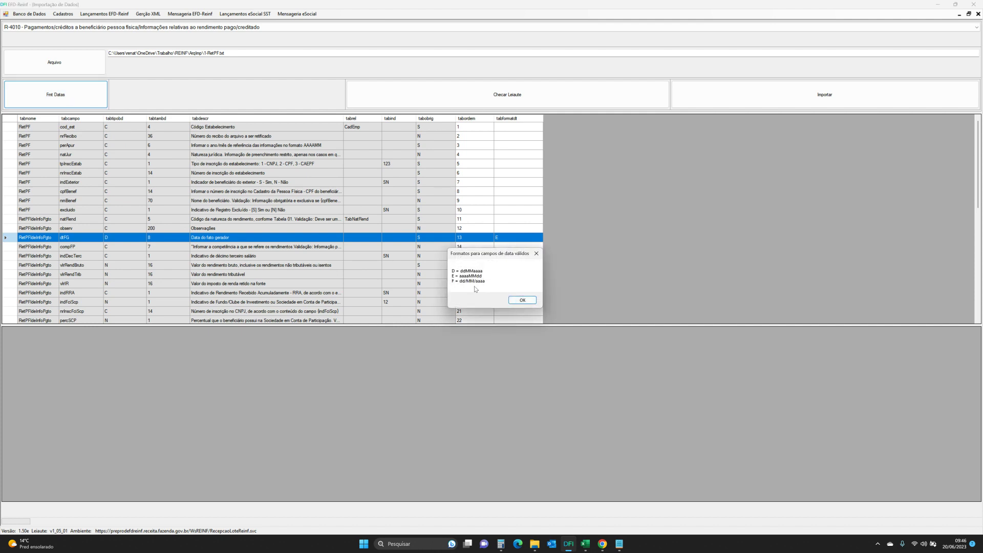
{"action": "left_click", "coordinate": [522, 300]}
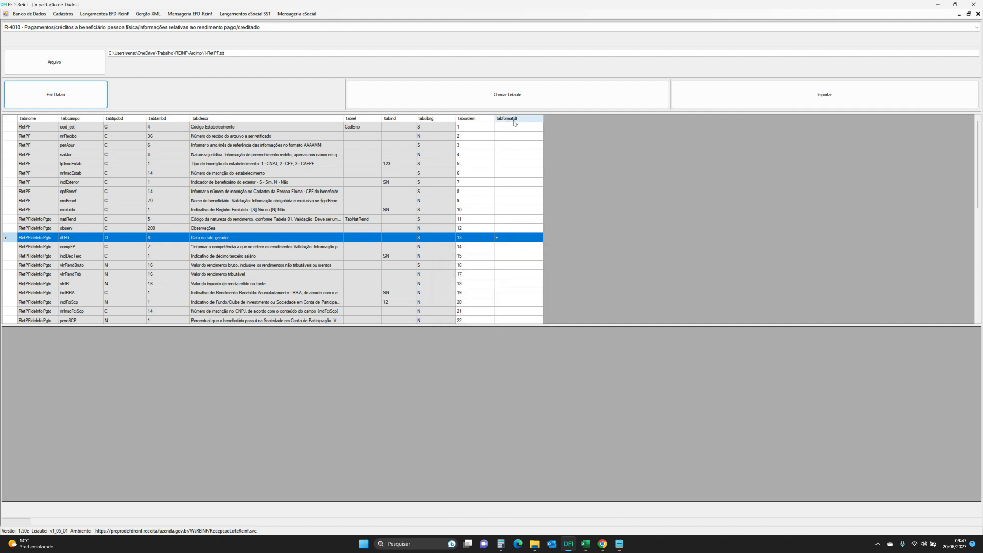
{"action": "double_click", "coordinate": [505, 238]}
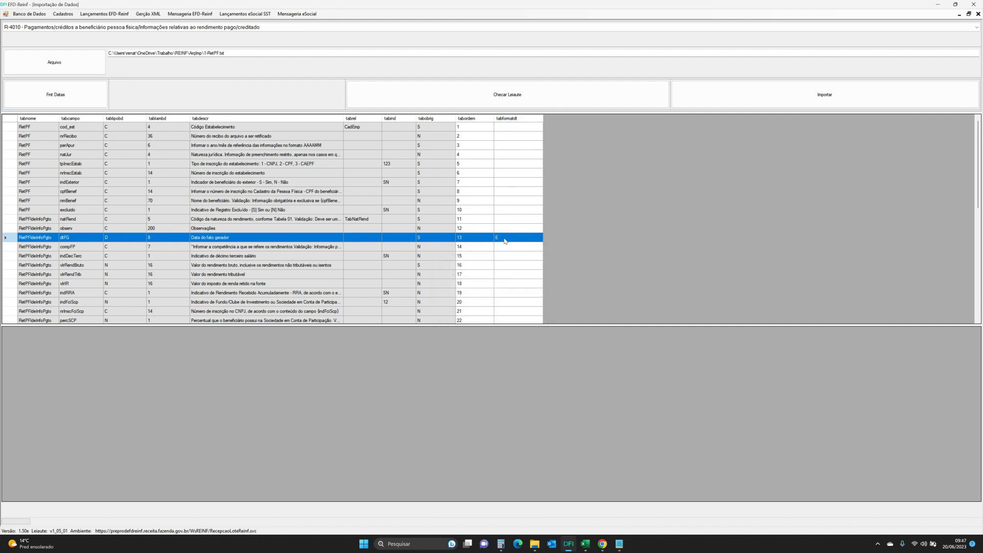
{"action": "left_click", "coordinate": [55, 94]}
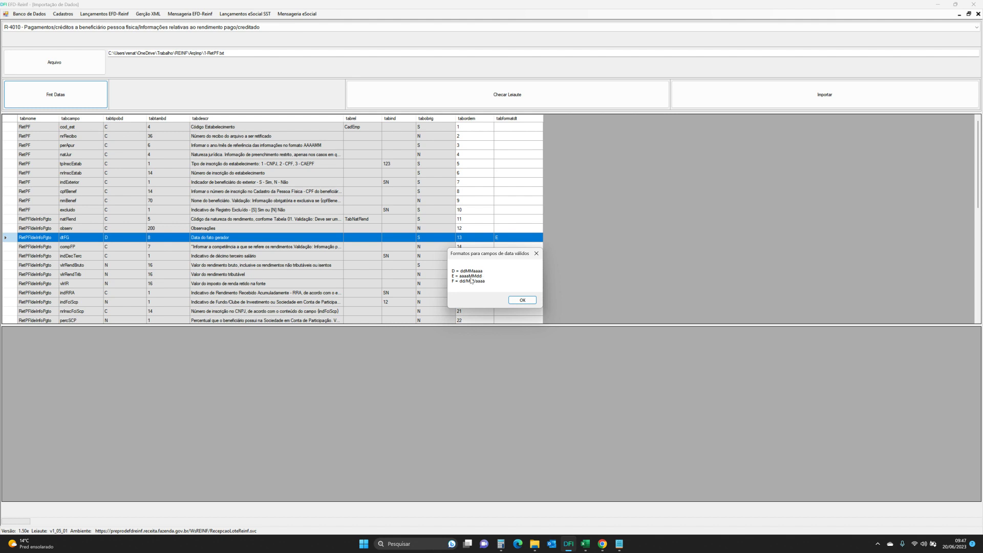
{"action": "left_click", "coordinate": [621, 545]}
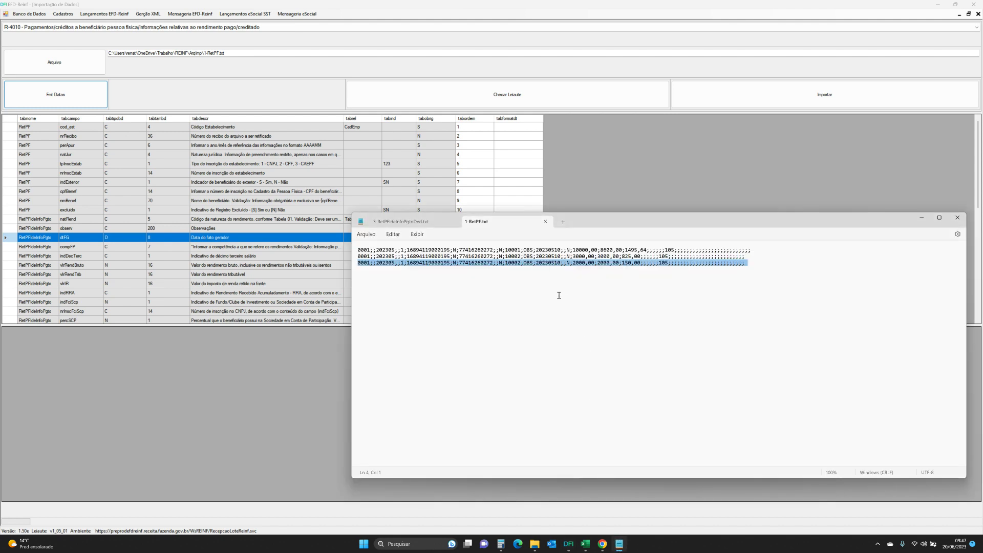
{"action": "left_click", "coordinate": [532, 279]}
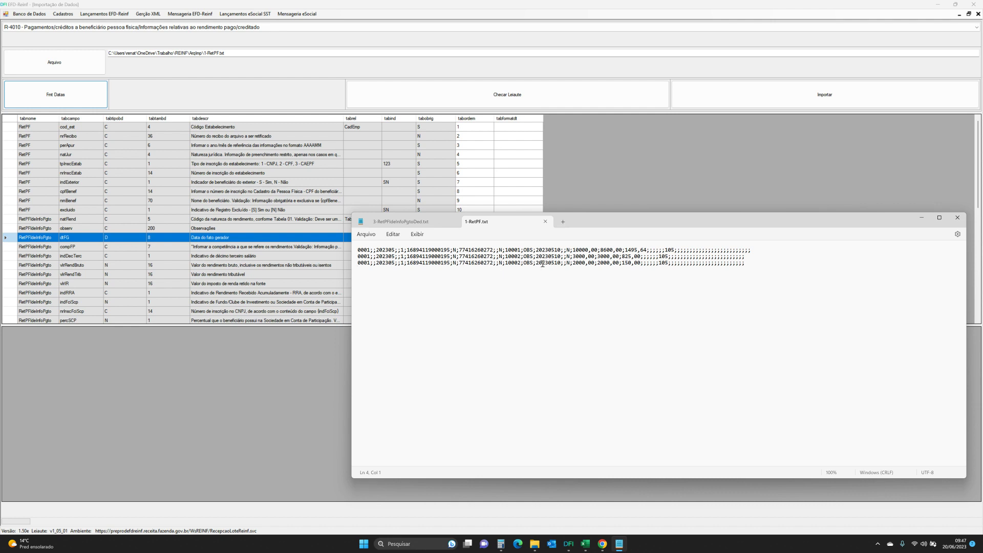
{"action": "left_click", "coordinate": [655, 205]}
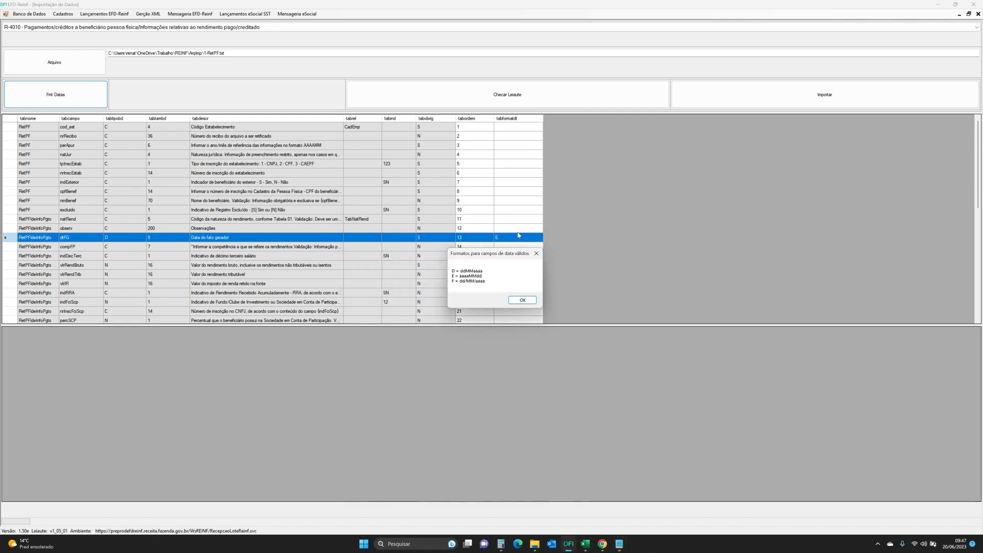
{"action": "left_click", "coordinate": [521, 299]}
Review the remaining R-4010 layout fields in the import grid, from percSCP down to estado.
{"action": "scroll", "coordinate": [491, 225], "scroll_direction": "down", "scroll_amount": 7}
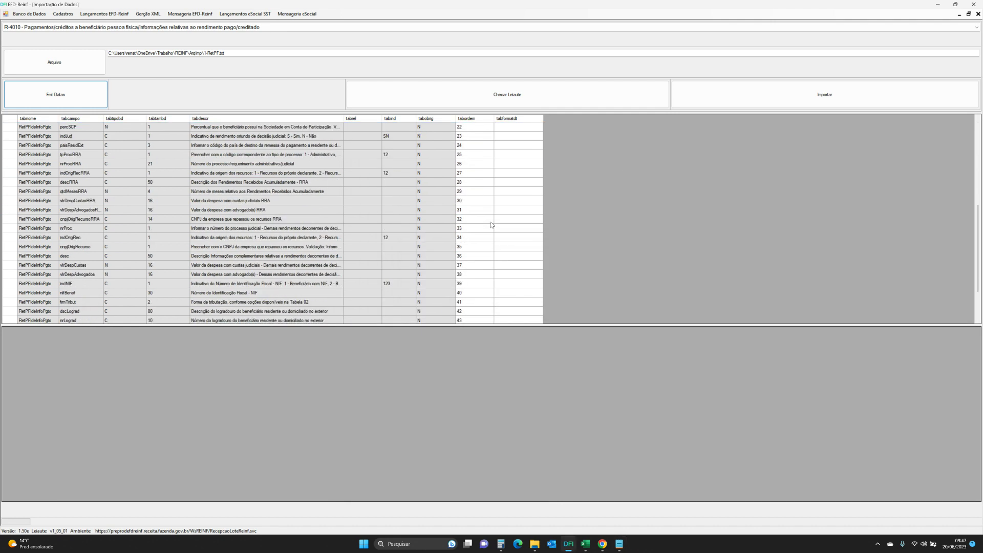
{"action": "scroll", "coordinate": [491, 225], "scroll_direction": "down", "scroll_amount": 2}
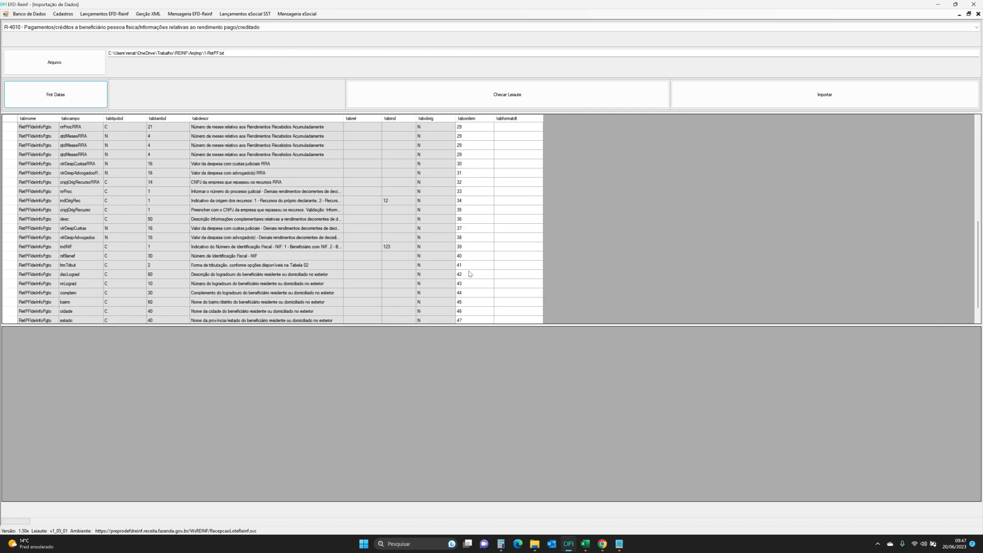
{"action": "scroll", "coordinate": [469, 276], "scroll_direction": "up", "scroll_amount": 9}
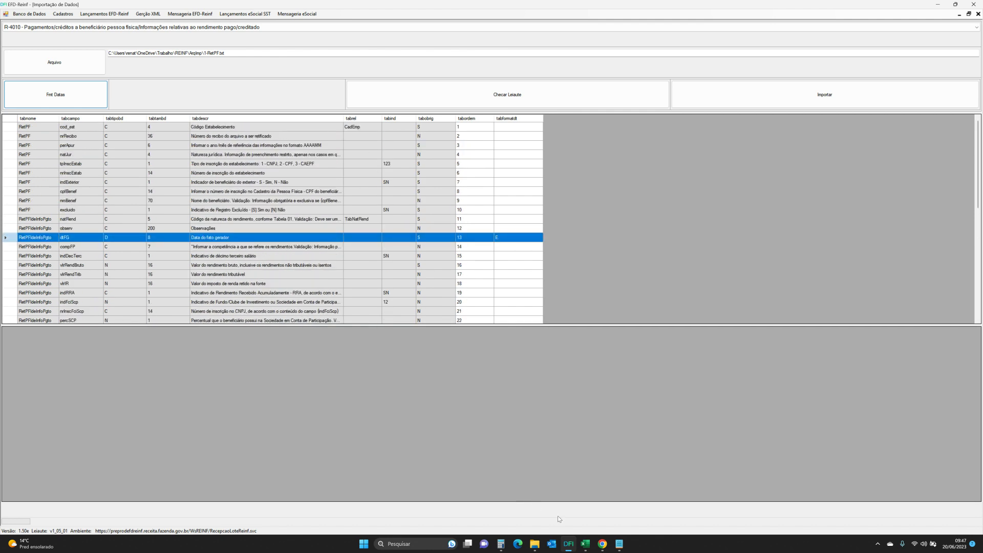
Switch to the Excel workbook REINF_Leiaute_Importação1.51.xlsx and filter the R4010 Pag PF sheet's Arquivo column to show only 3.
{"action": "left_click", "coordinate": [586, 544]}
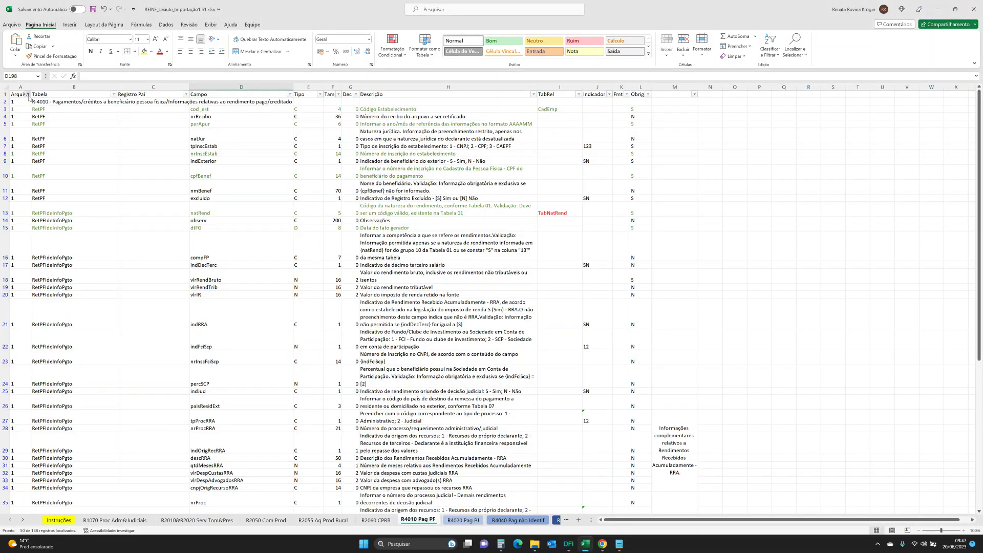
{"action": "left_click", "coordinate": [29, 94]}
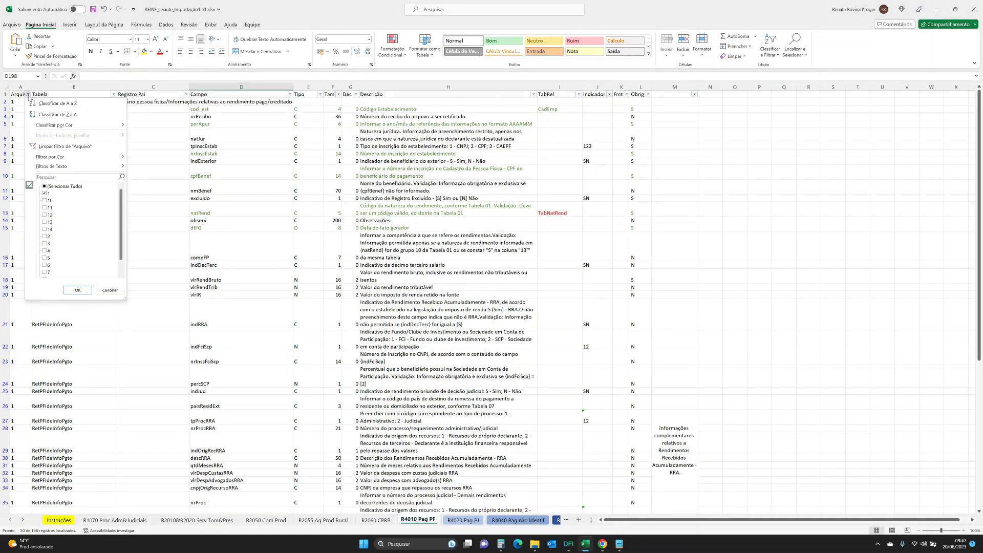
{"action": "left_click", "coordinate": [44, 193]}
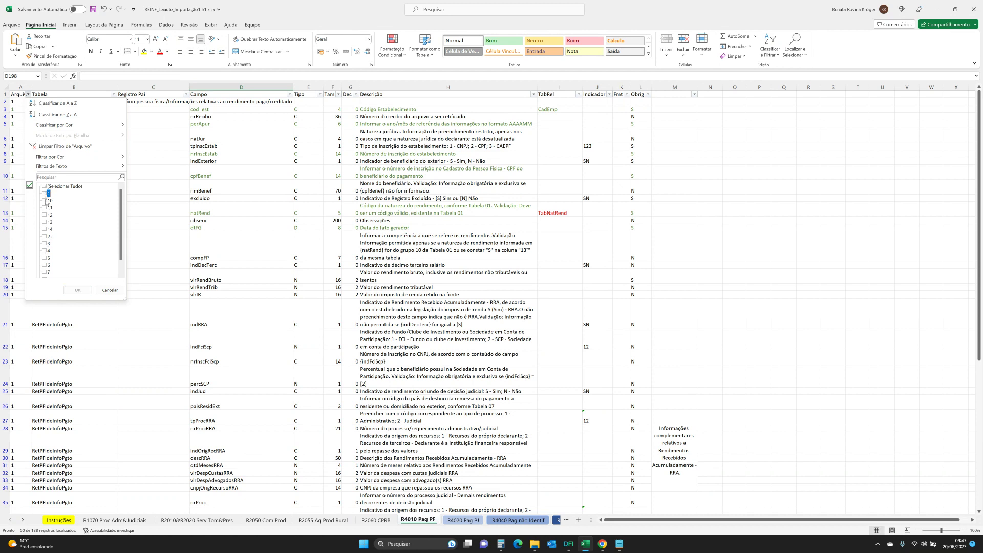
{"action": "left_click", "coordinate": [44, 244]}
{"action": "left_click", "coordinate": [71, 290]}
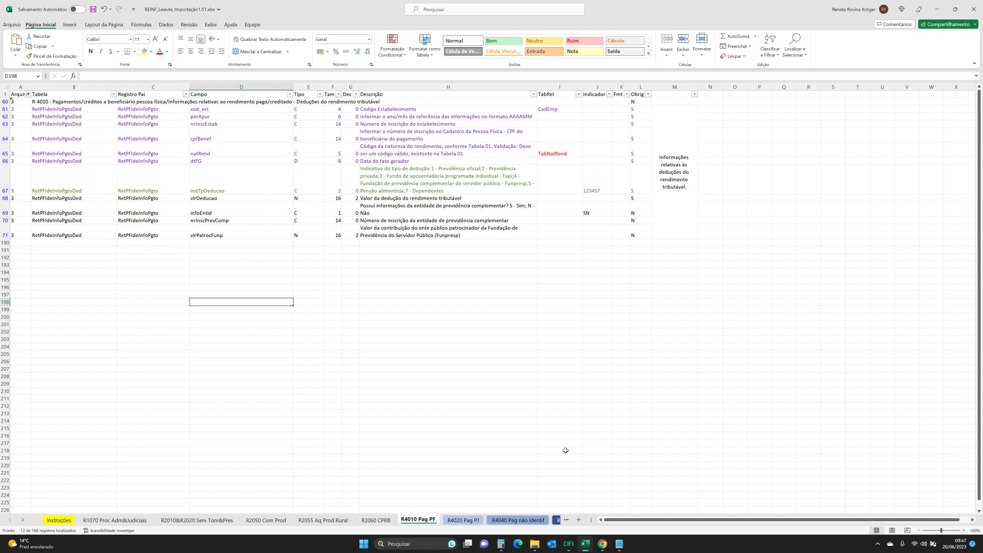
Switch to Notepad and compare the record in 3-RetPFIdeInfoPgtoDed.txt with the filtered deductions fields in Excel.
{"action": "left_click", "coordinate": [535, 547]}
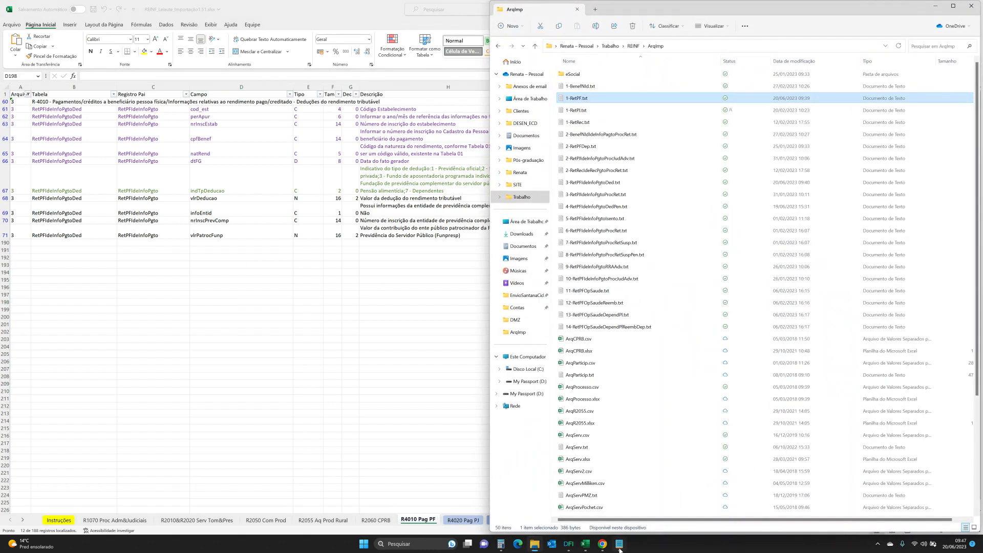
{"action": "left_click", "coordinate": [620, 549]}
{"action": "left_click", "coordinate": [424, 223]}
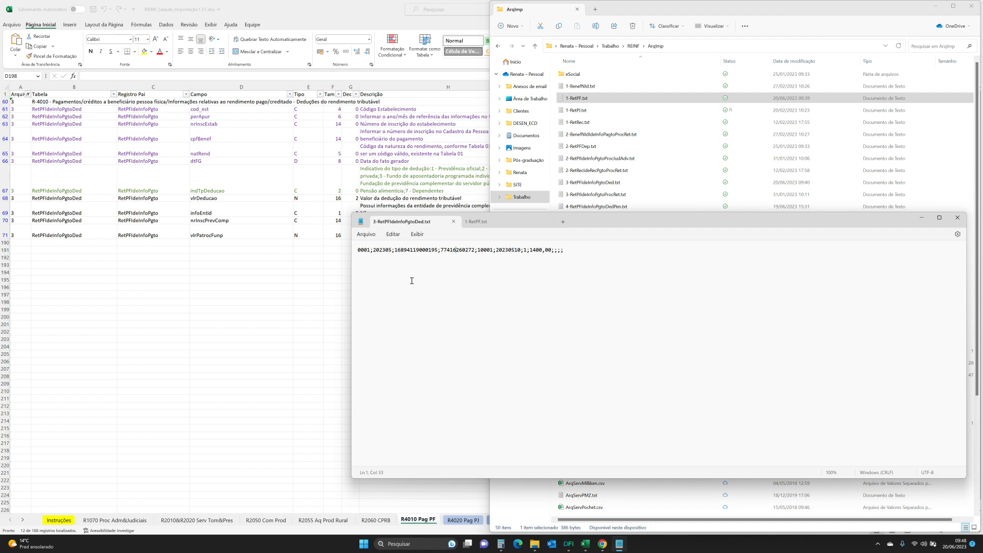
Run the layout check on 1-RetPF.txt in EFD-Reinf and compare the loaded records with the text file and the cpfBenef and dtFG fields.
{"action": "left_click", "coordinate": [569, 544]}
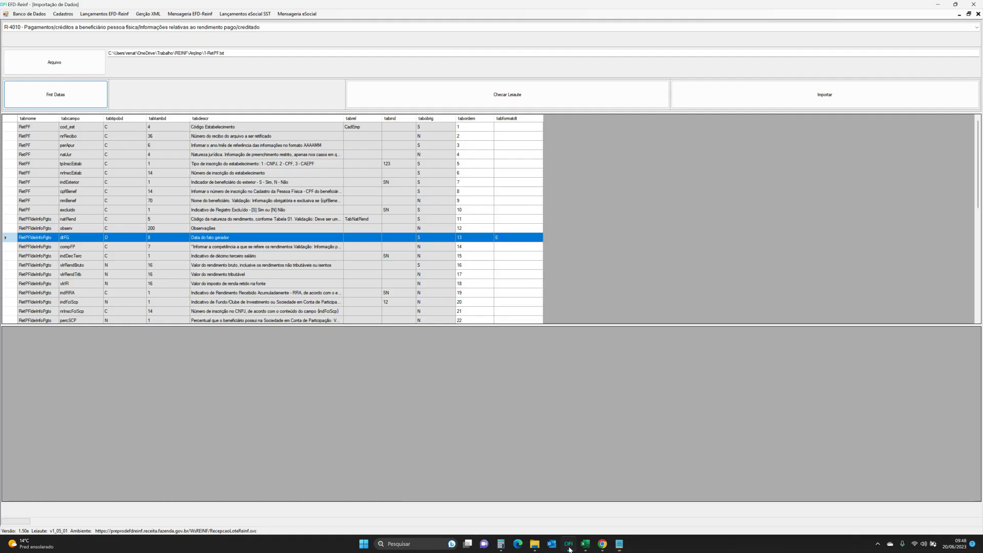
{"action": "left_click", "coordinate": [497, 99]}
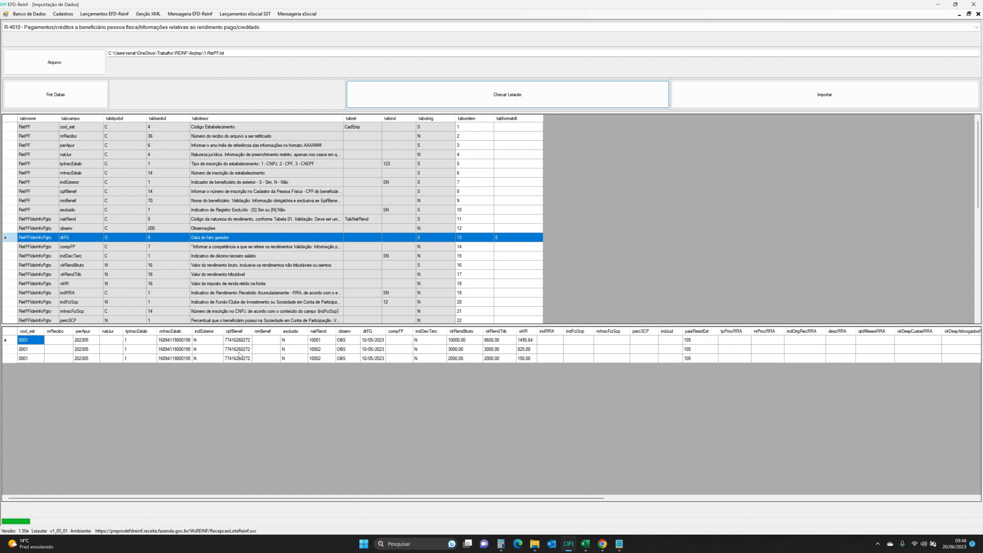
{"action": "left_click", "coordinate": [620, 544]}
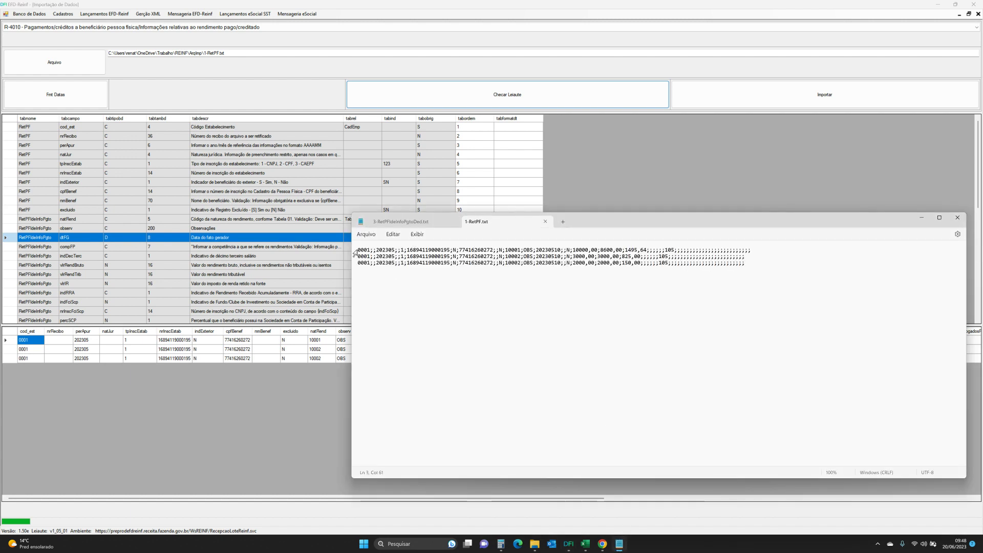
{"action": "left_click", "coordinate": [385, 250]}
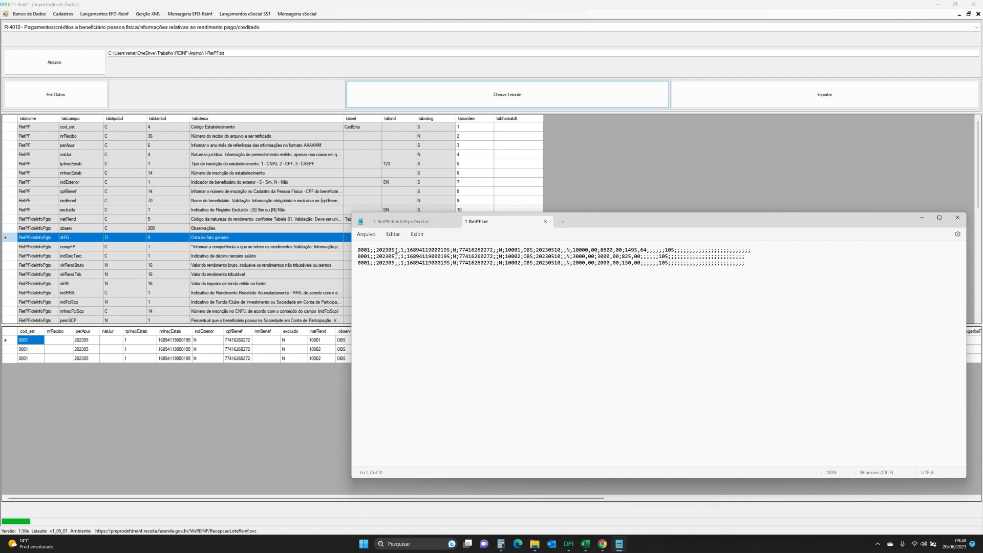
{"action": "left_click", "coordinate": [454, 250]}
{"action": "left_click", "coordinate": [472, 250]}
{"action": "left_click_drag", "start_coordinate": [461, 250], "coordinate": [496, 250]}
{"action": "left_click", "coordinate": [473, 194]}
{"action": "left_click", "coordinate": [465, 191]}
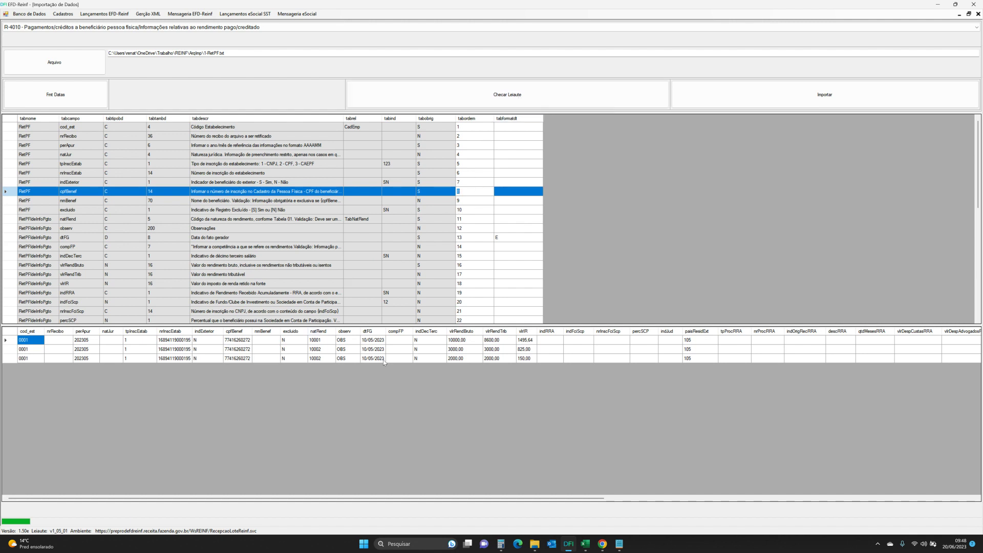
{"action": "left_click", "coordinate": [381, 239]}
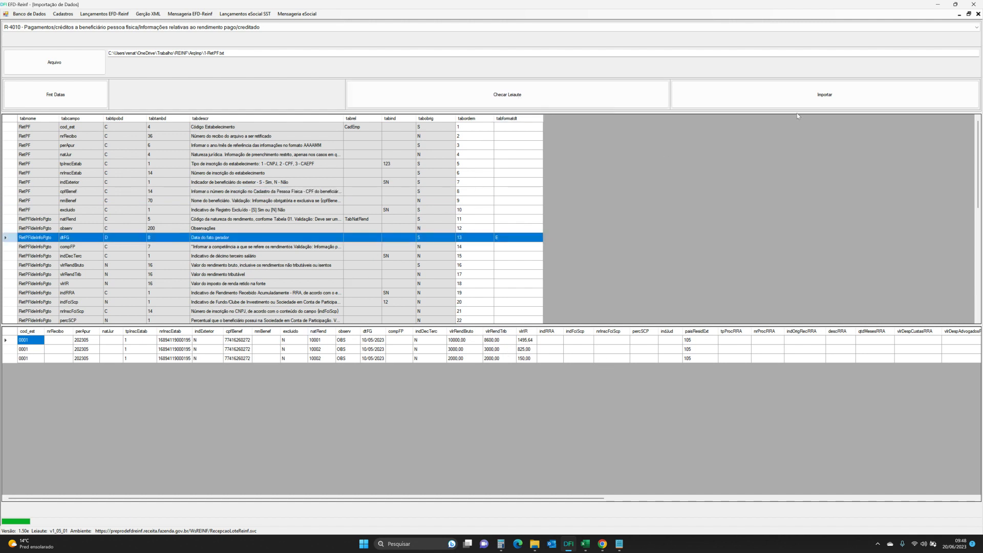
Import the 1-RetPF.txt records into EFD-Reinf and dismiss the import summary.
{"action": "left_click", "coordinate": [830, 100]}
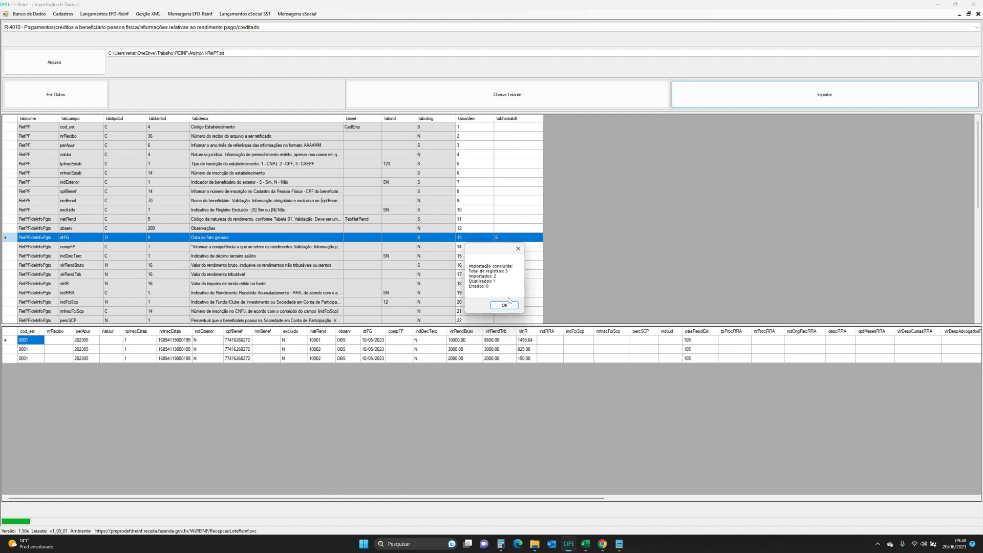
{"action": "left_click", "coordinate": [505, 305]}
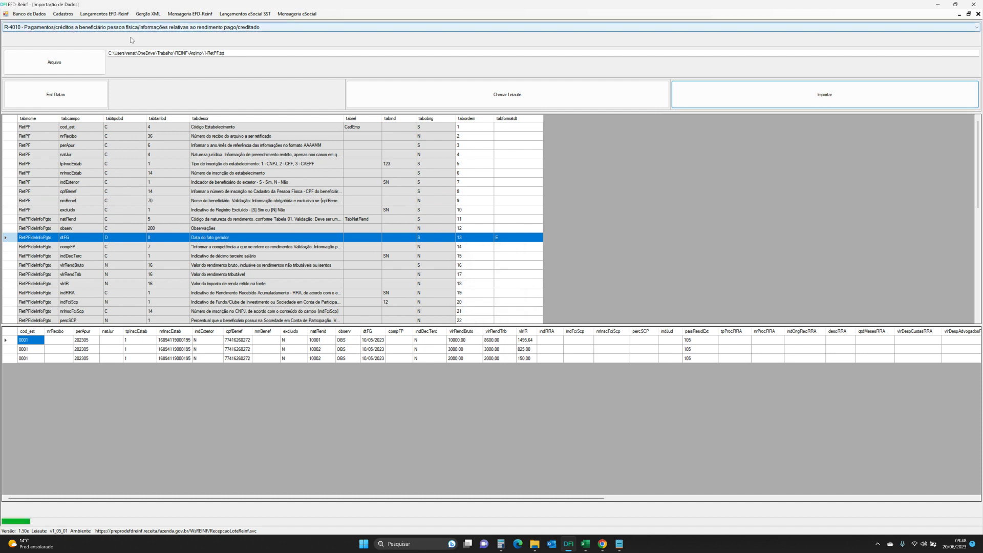
{"action": "left_click", "coordinate": [204, 53]}
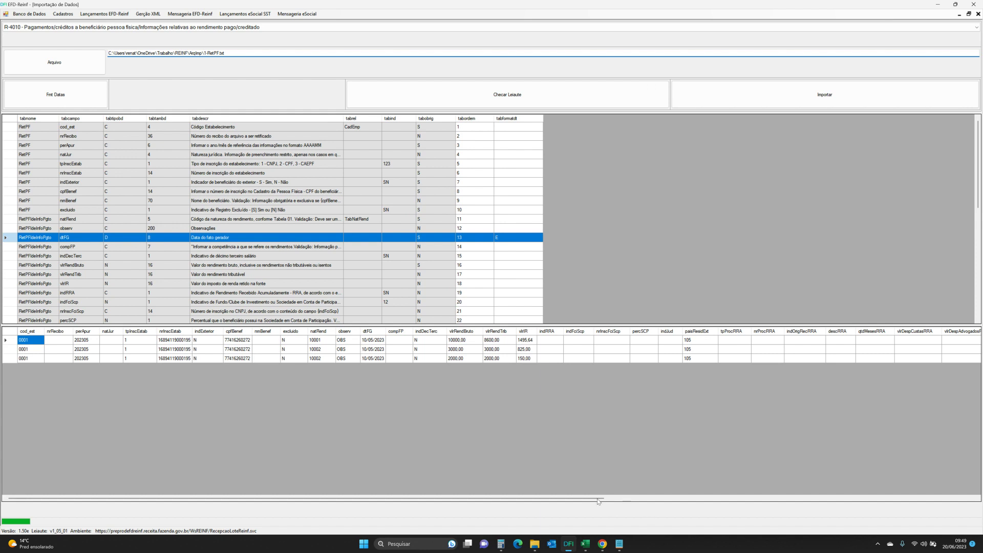
Check the VALIDACAO column of the loaded records, especially the third one, and return to the first columns.
{"action": "left_click_drag", "start_coordinate": [599, 499], "coordinate": [978, 502]}
{"action": "left_click", "coordinate": [955, 359]}
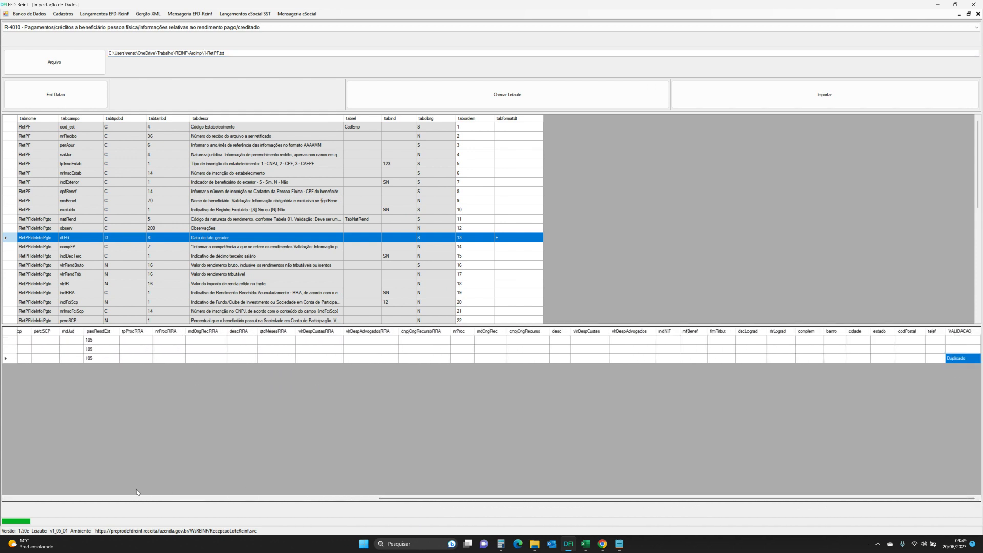
{"action": "left_click", "coordinate": [19, 498]}
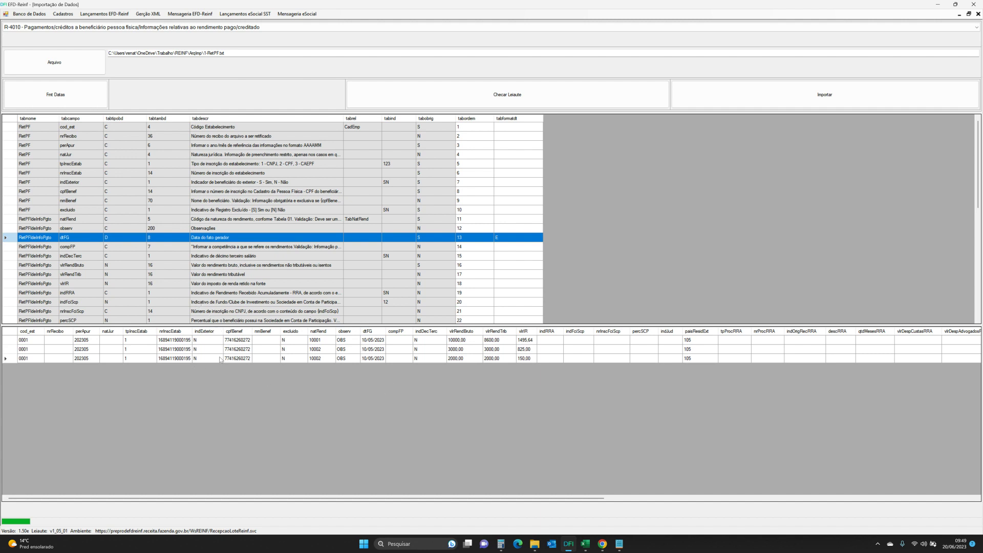
Open the R-4010 entries for individual beneficiaries, remove the "maior igual" period condition and list the records.
{"action": "left_click", "coordinate": [121, 15]}
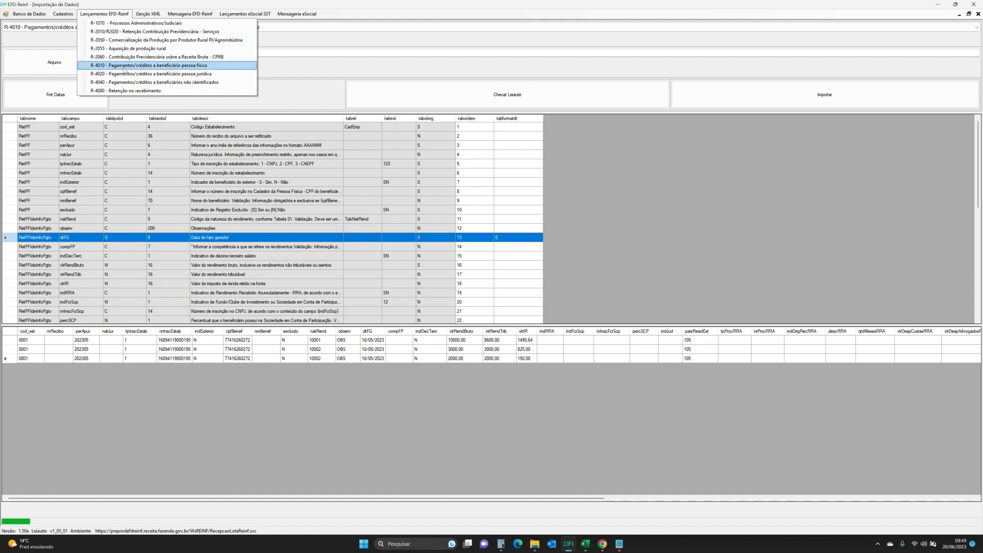
{"action": "left_click", "coordinate": [122, 66]}
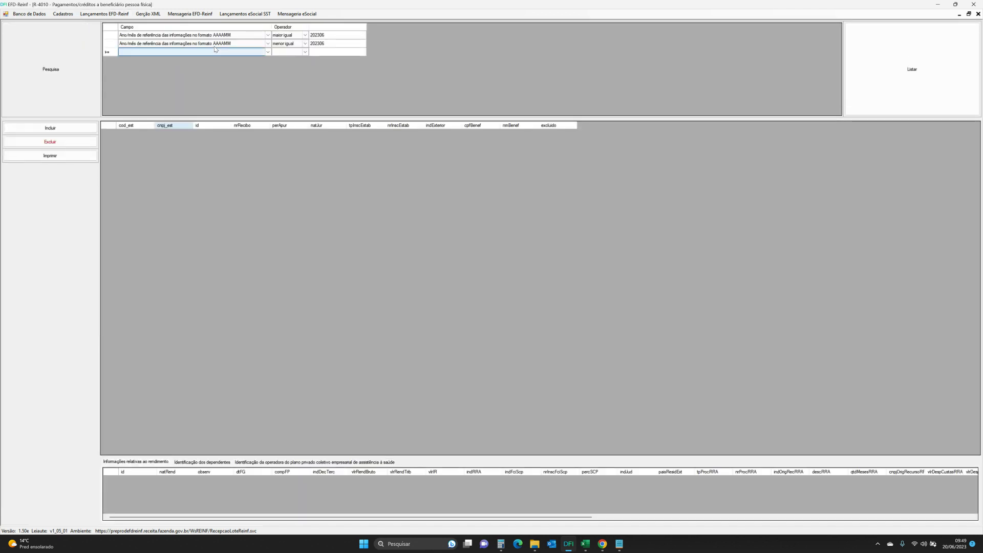
{"action": "left_click", "coordinate": [112, 35]}
{"action": "key", "text": "Delete"}
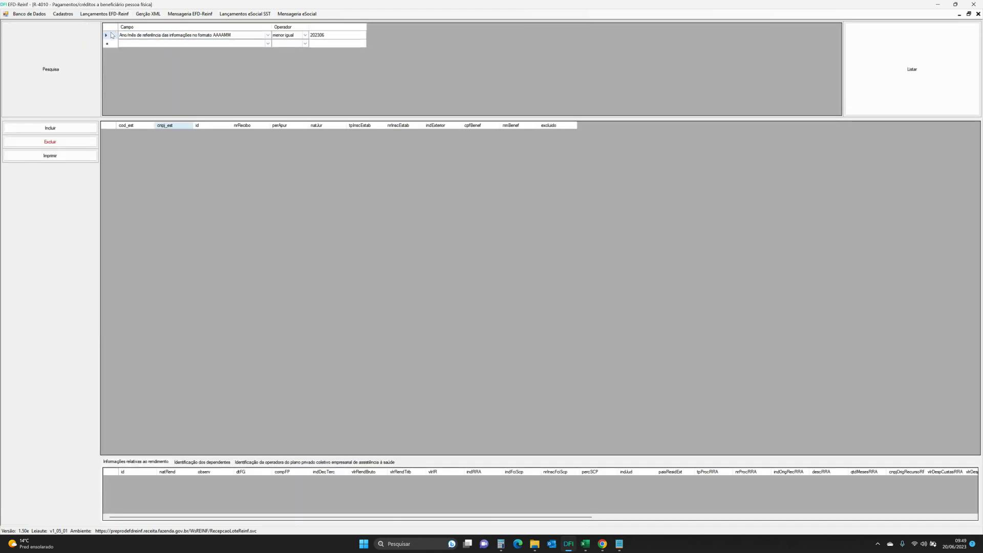
{"action": "left_click", "coordinate": [882, 82]}
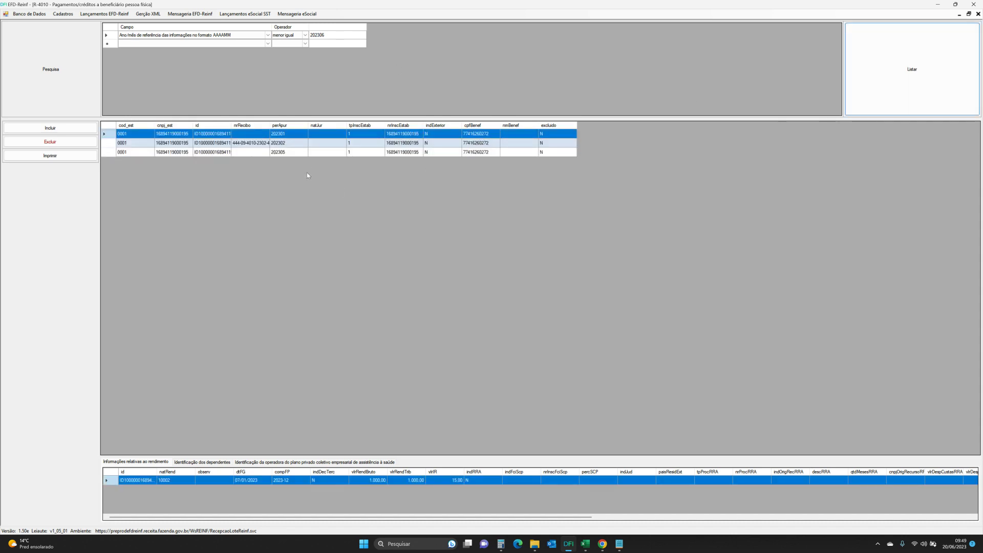
Examine the 202305 record and its income entry of nature 10001, including the deductions list, and return to the data import.
{"action": "left_click", "coordinate": [321, 152]}
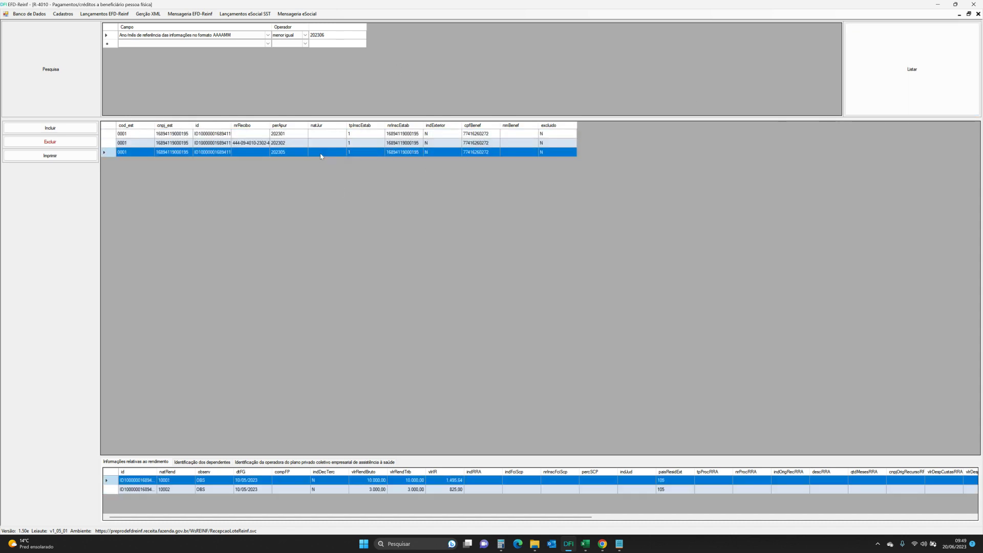
{"action": "double_click", "coordinate": [347, 153]}
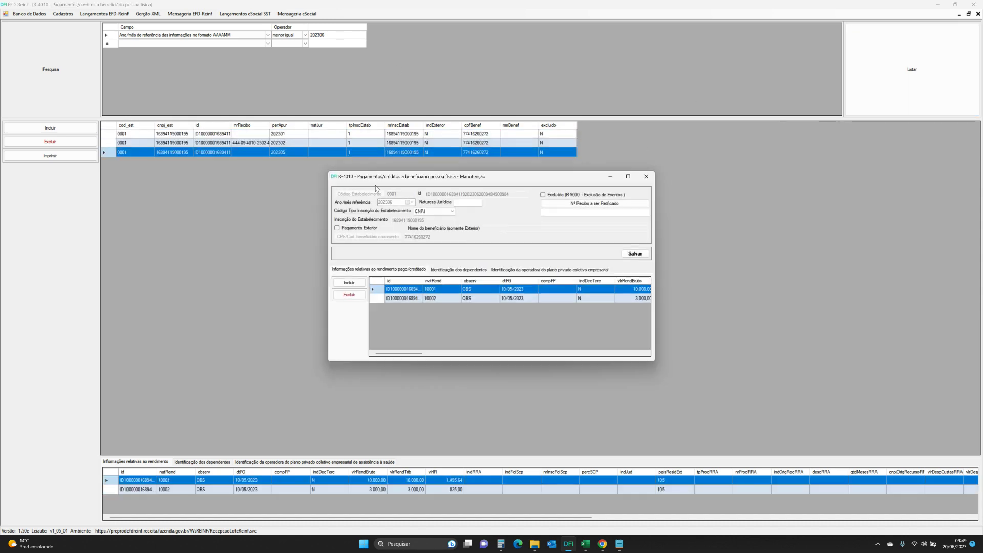
{"action": "double_click", "coordinate": [562, 291]}
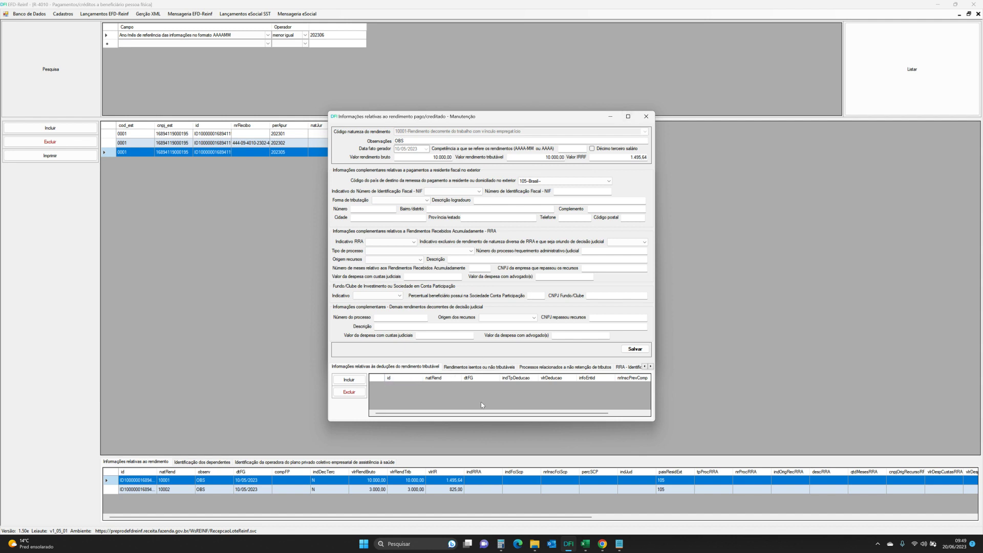
{"action": "left_click", "coordinate": [646, 116]}
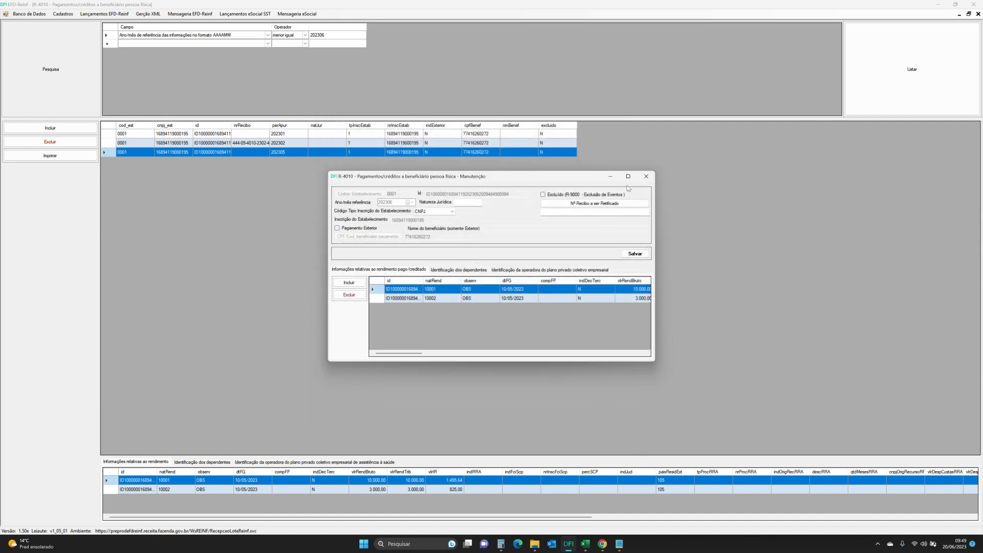
{"action": "left_click", "coordinate": [646, 176]}
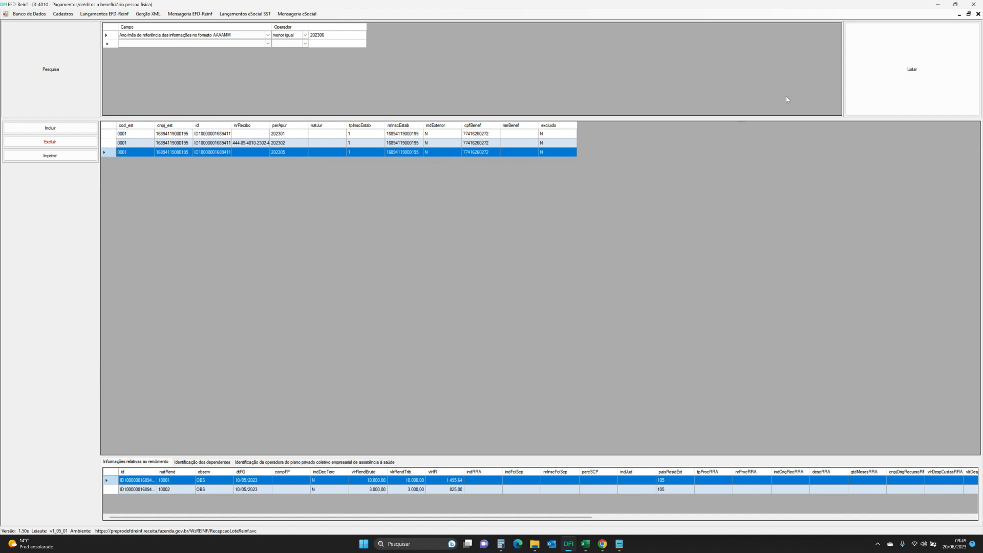
{"action": "left_click", "coordinate": [978, 14]}
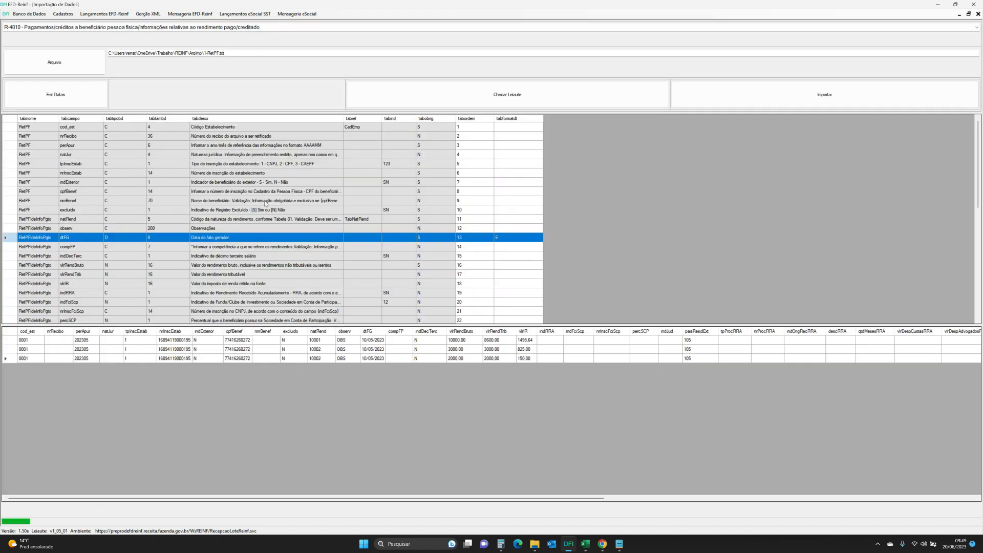
Choose the R-4010 "Deduções do rendimento tributável" import layout and check its file number in the Arquivo filter of the Excel layout workbook.
{"action": "left_click", "coordinate": [72, 28]}
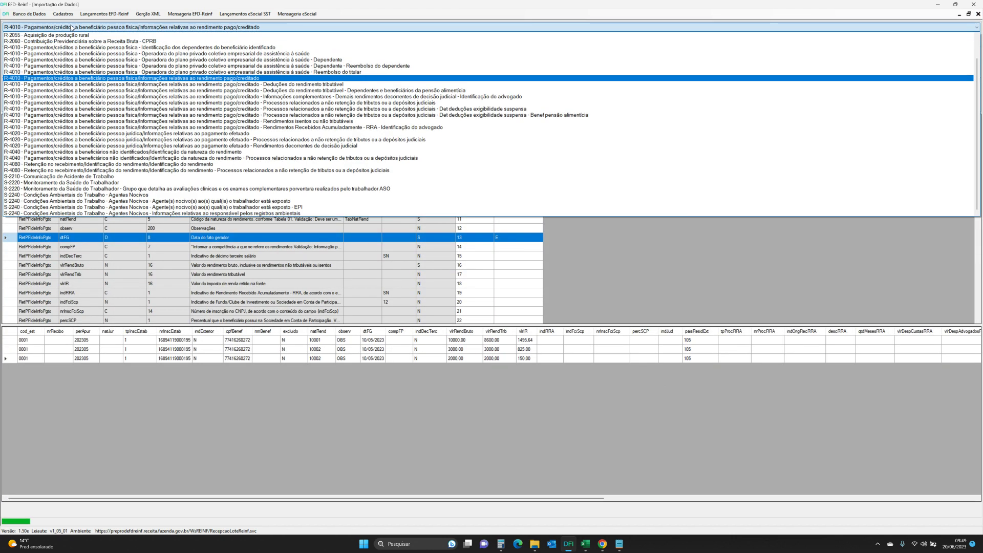
{"action": "left_click", "coordinate": [66, 84]}
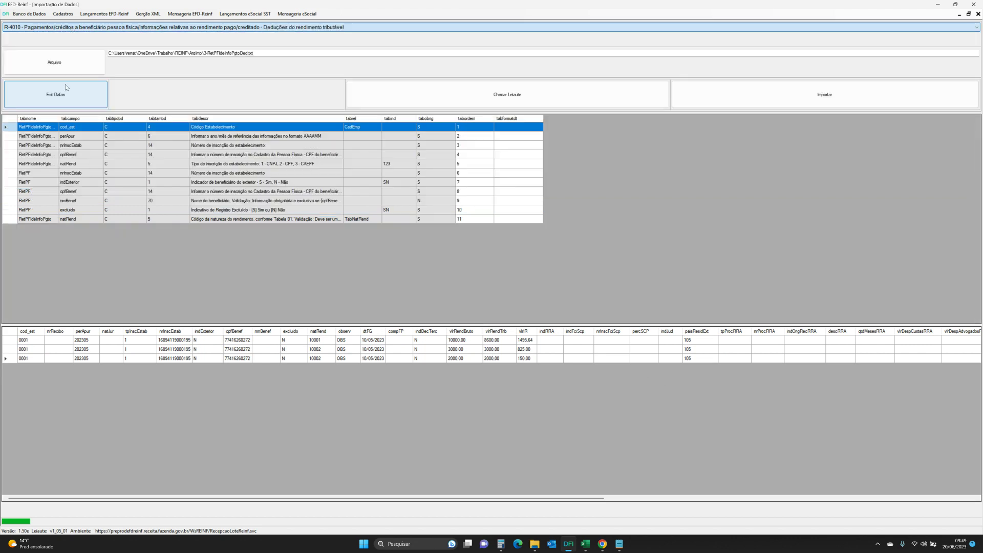
{"action": "left_click", "coordinate": [585, 543]}
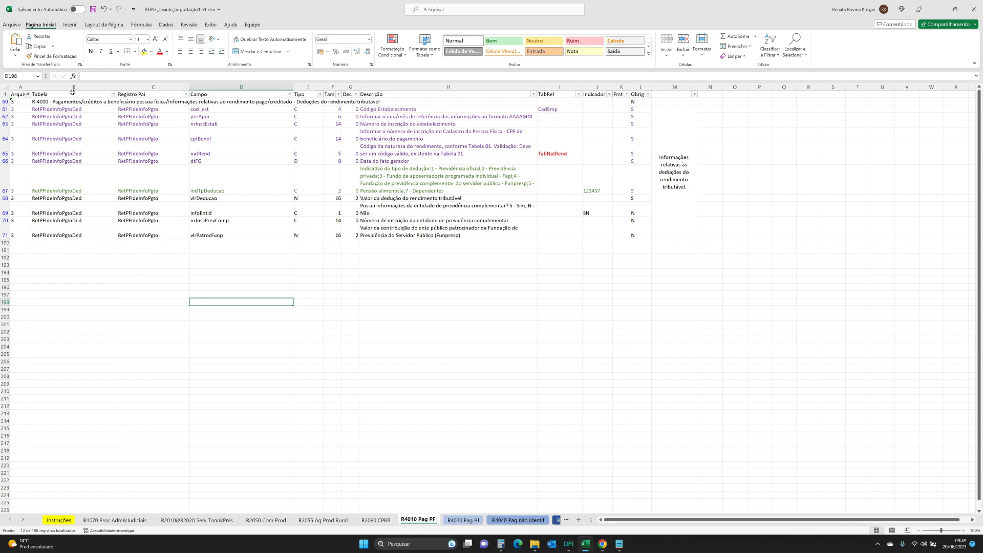
{"action": "left_click", "coordinate": [28, 94]}
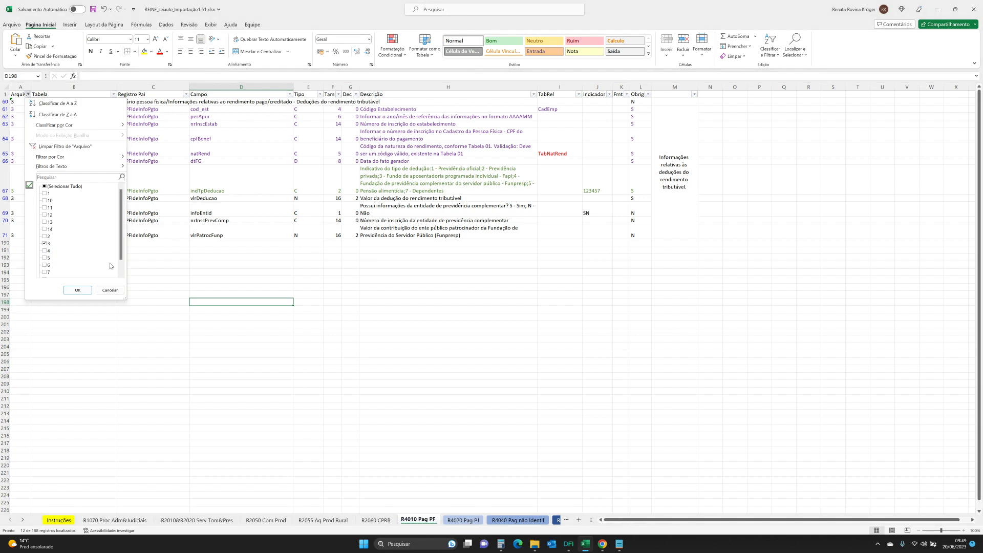
{"action": "left_click", "coordinate": [200, 262]}
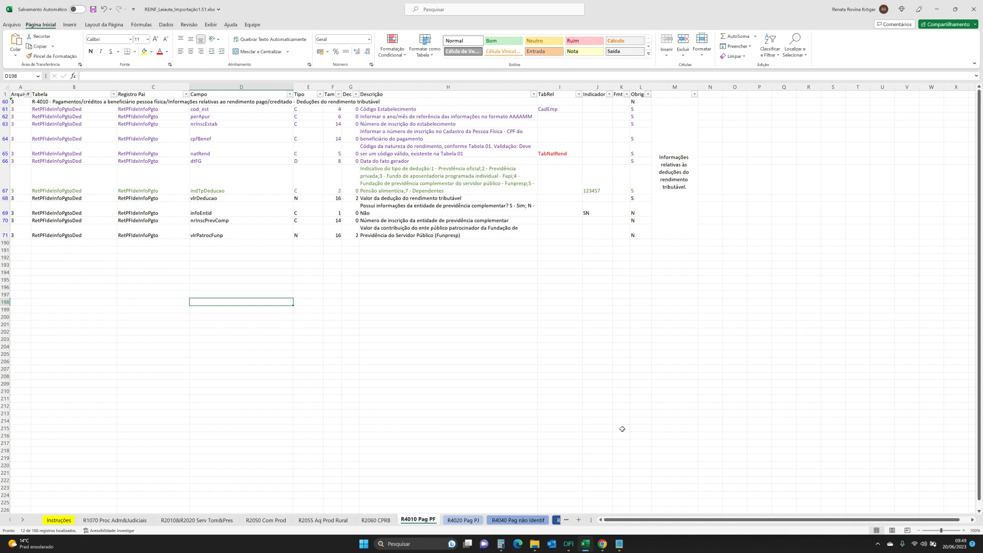
Return to EFD-Reinf, check the layout of 3-RetPFIdeInfoPgtoDed.txt, and examine the loaded deduction's value and the dtFG date format.
{"action": "left_click", "coordinate": [569, 544]}
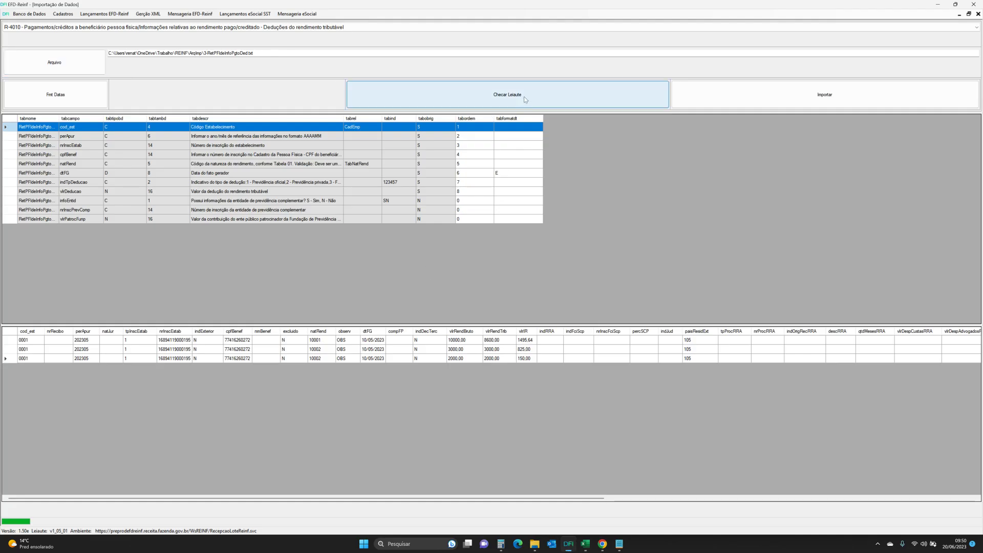
{"action": "left_click", "coordinate": [461, 97]}
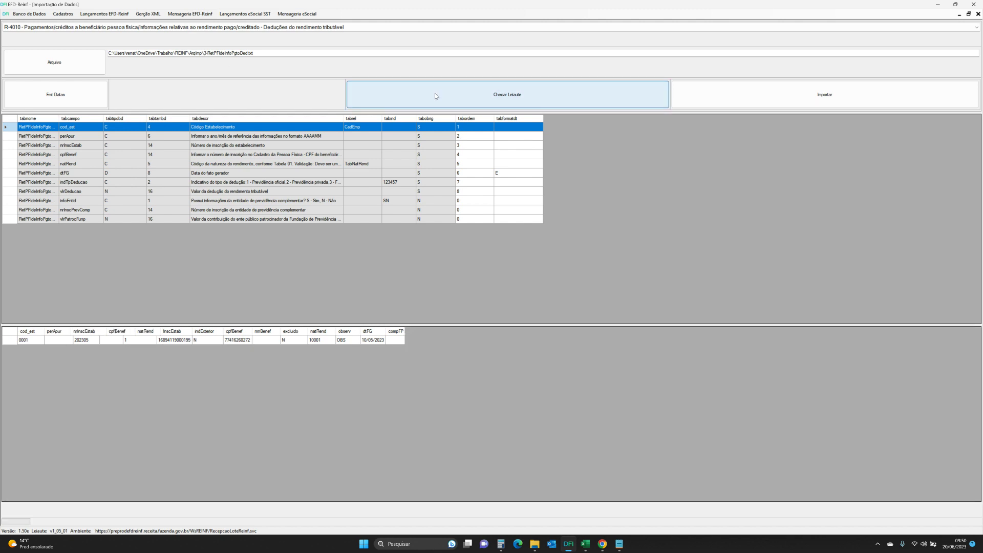
{"action": "left_click", "coordinate": [237, 345]}
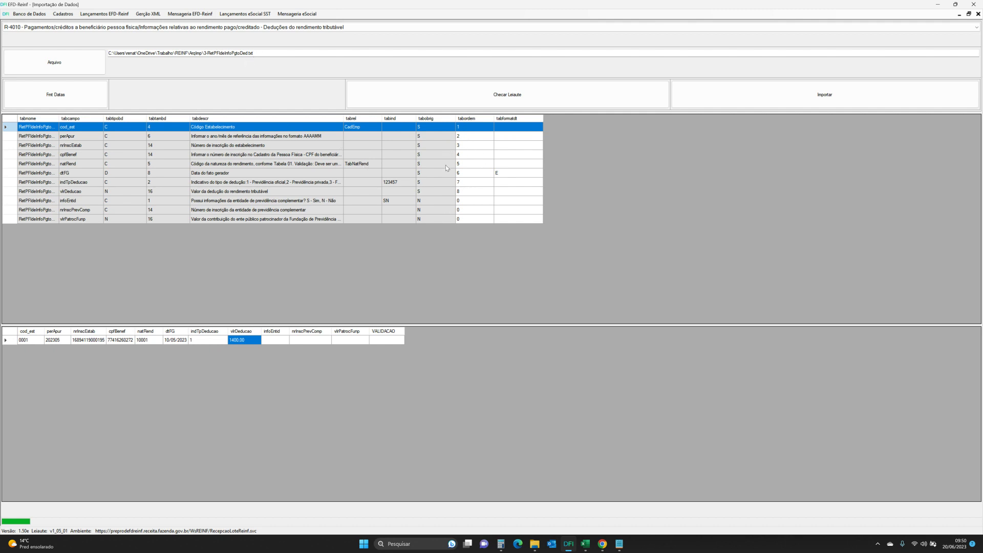
{"action": "left_click", "coordinate": [501, 175]}
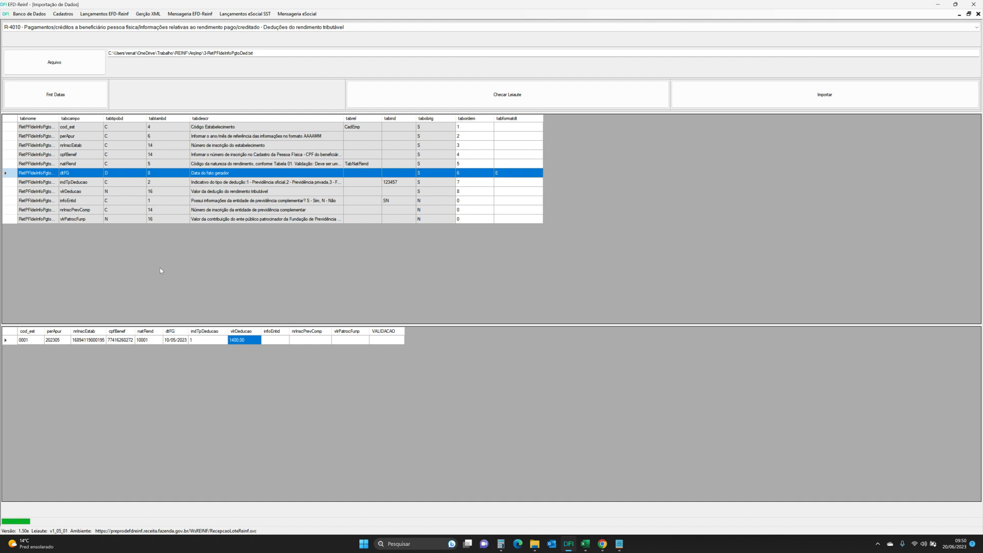
Import the R-4010 deductions file, dismiss the import summary and close the data import window.
{"action": "left_click", "coordinate": [826, 96]}
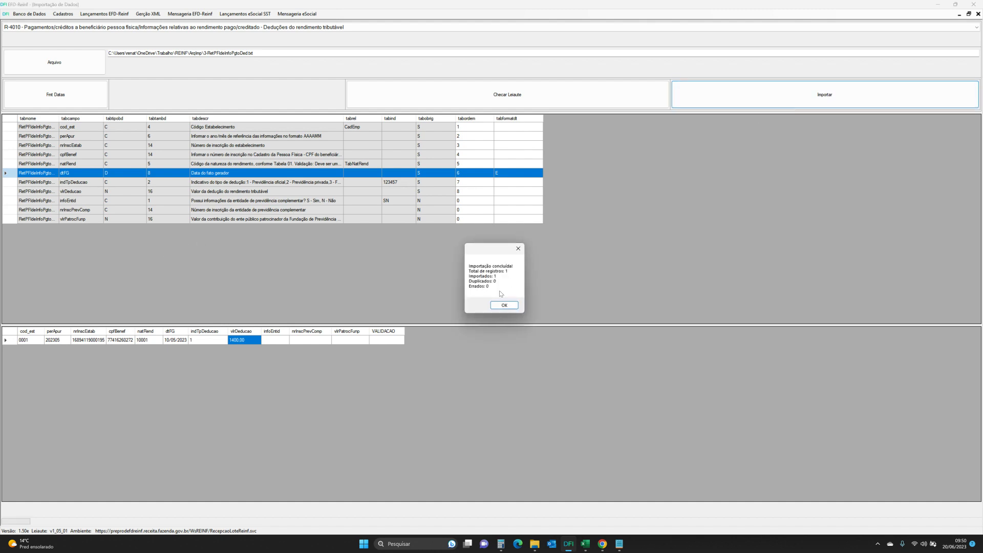
{"action": "left_click", "coordinate": [499, 306]}
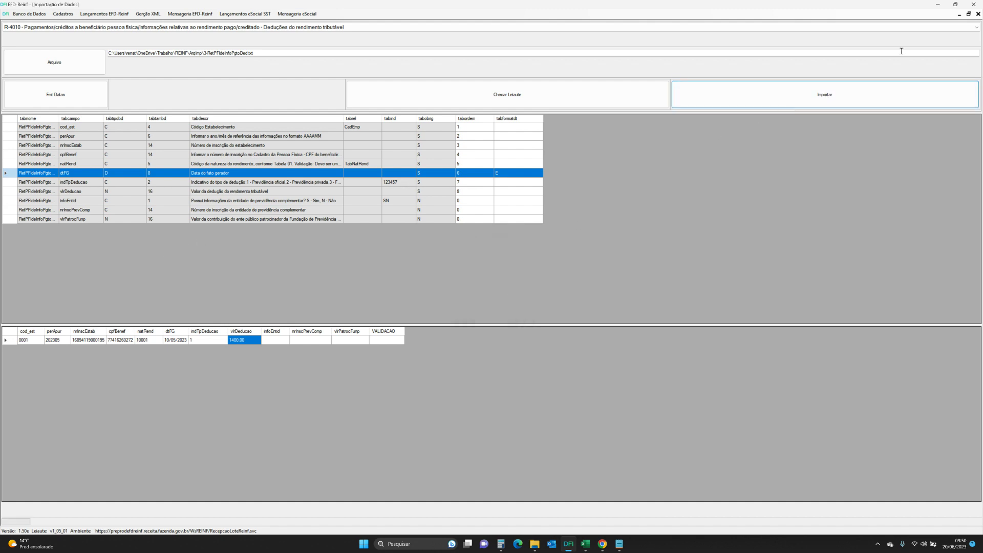
{"action": "left_click", "coordinate": [978, 14]}
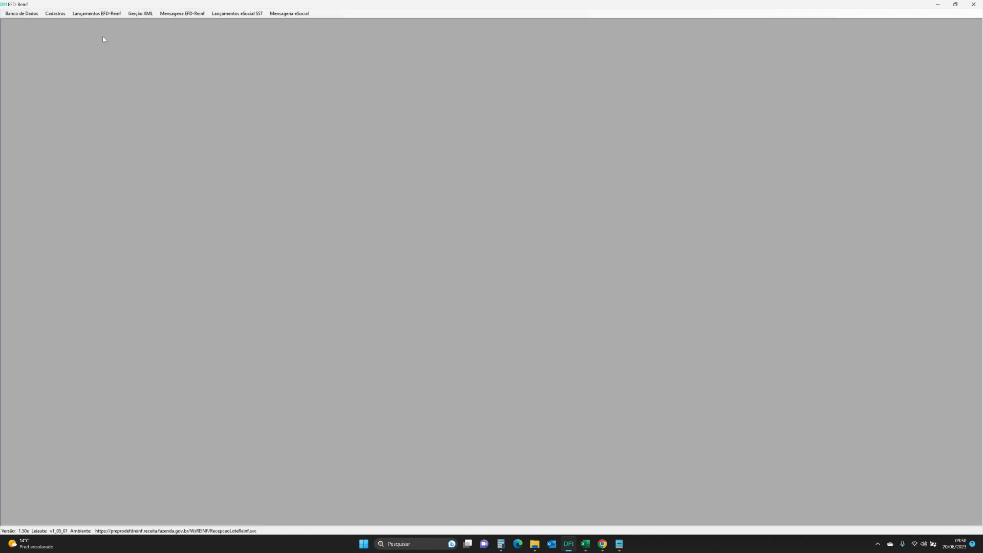
List the R-4010 individual beneficiary entries without the "maior igual" period condition and open the 202305 record's nature 10001 income to check its deductions.
{"action": "left_click", "coordinate": [98, 13]}
{"action": "left_click", "coordinate": [107, 65]}
{"action": "left_click", "coordinate": [112, 36]}
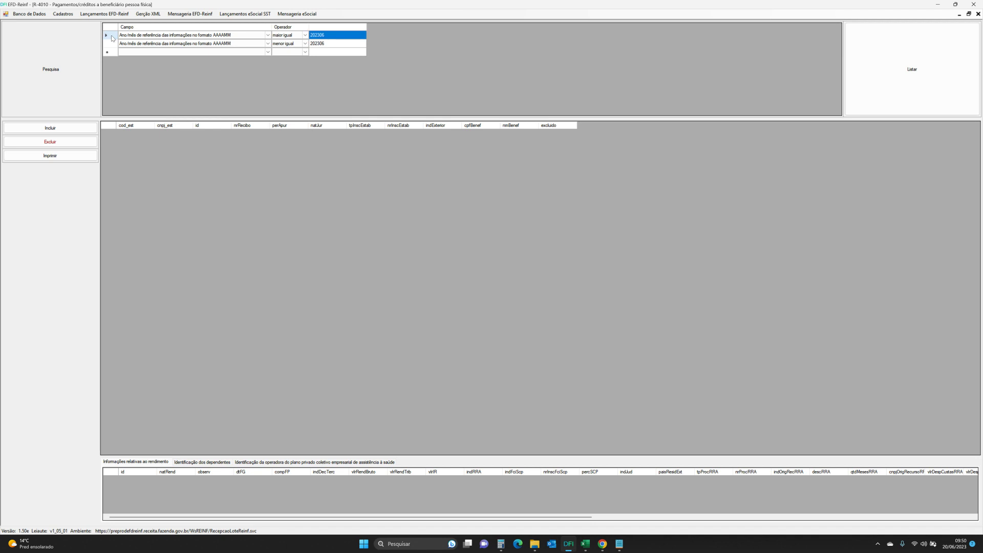
{"action": "key", "text": "Delete"}
{"action": "left_click", "coordinate": [873, 72]}
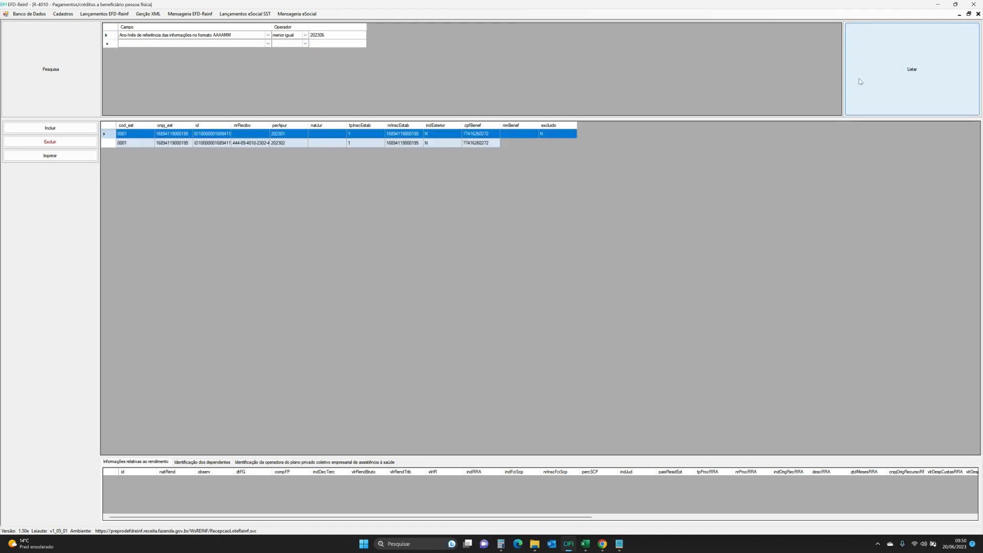
{"action": "double_click", "coordinate": [354, 152]}
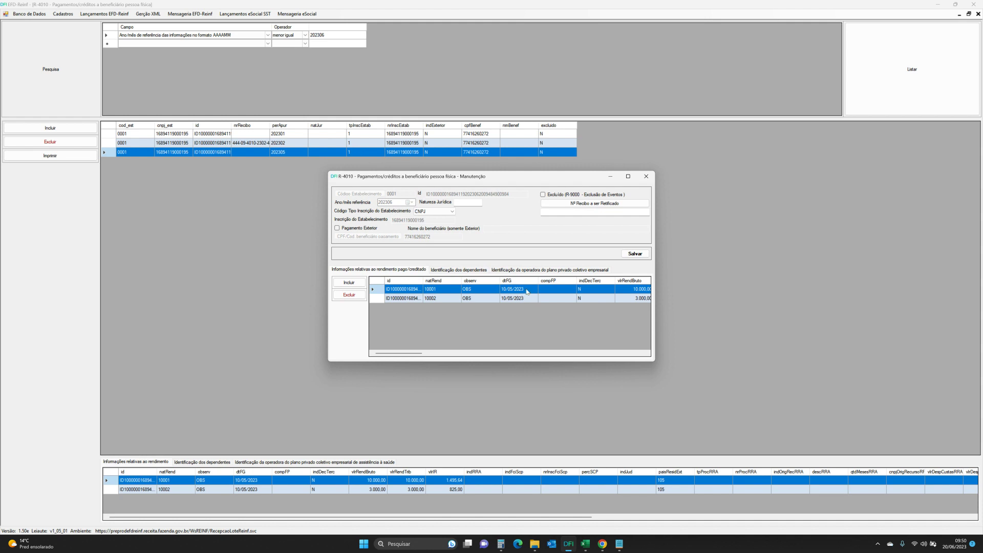
{"action": "double_click", "coordinate": [527, 290]}
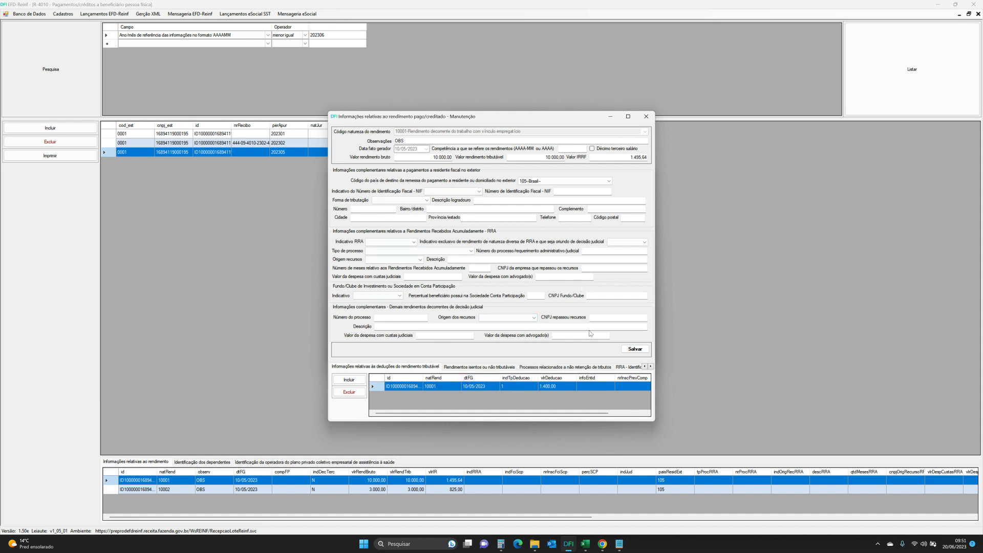
Switch to the Excel layout workbook and review the Instruções sheet, including the note on cpfBenef and cnpjBenef for beneficiaries abroad.
{"action": "mouse_move", "coordinate": [585, 549]}
{"action": "left_click", "coordinate": [585, 543]}
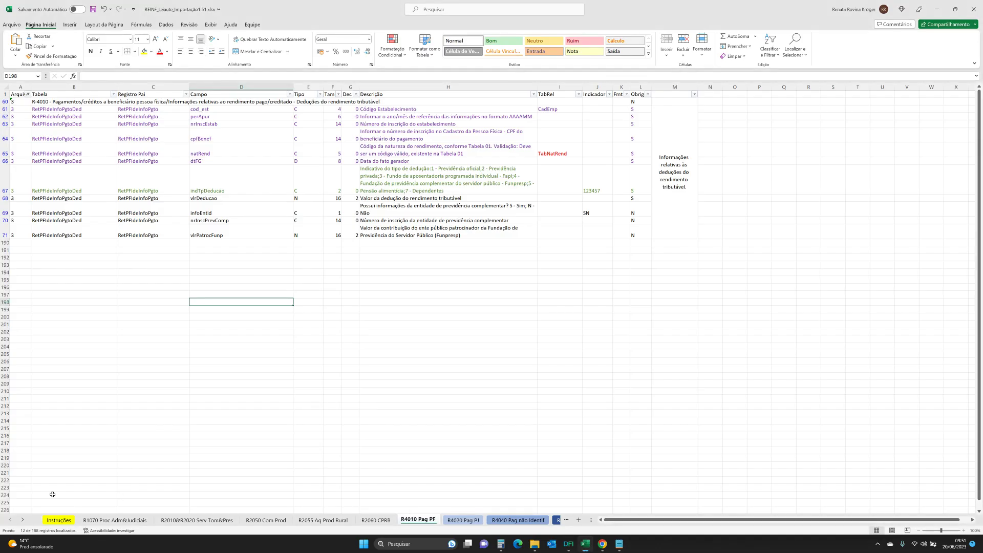
{"action": "left_click", "coordinate": [58, 520]}
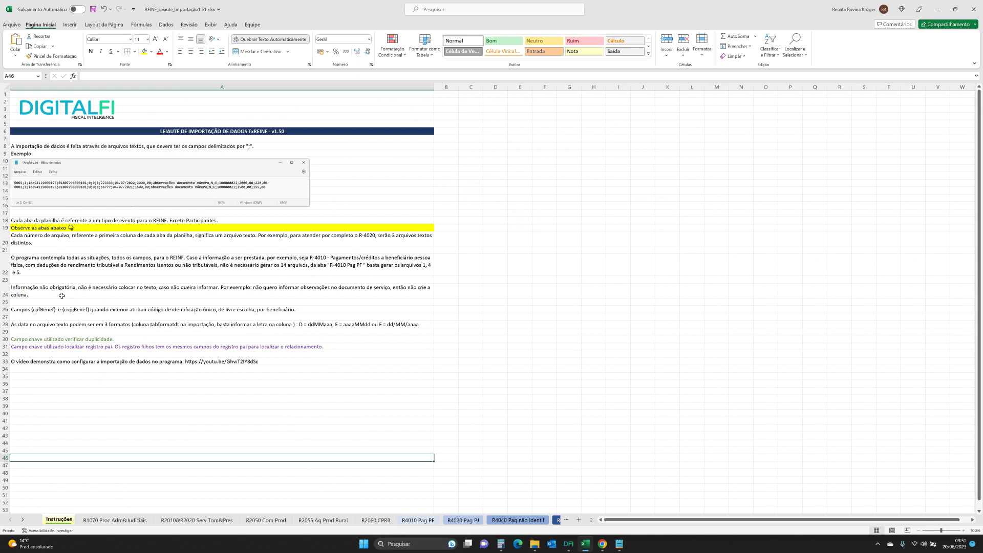
{"action": "left_click", "coordinate": [59, 316]}
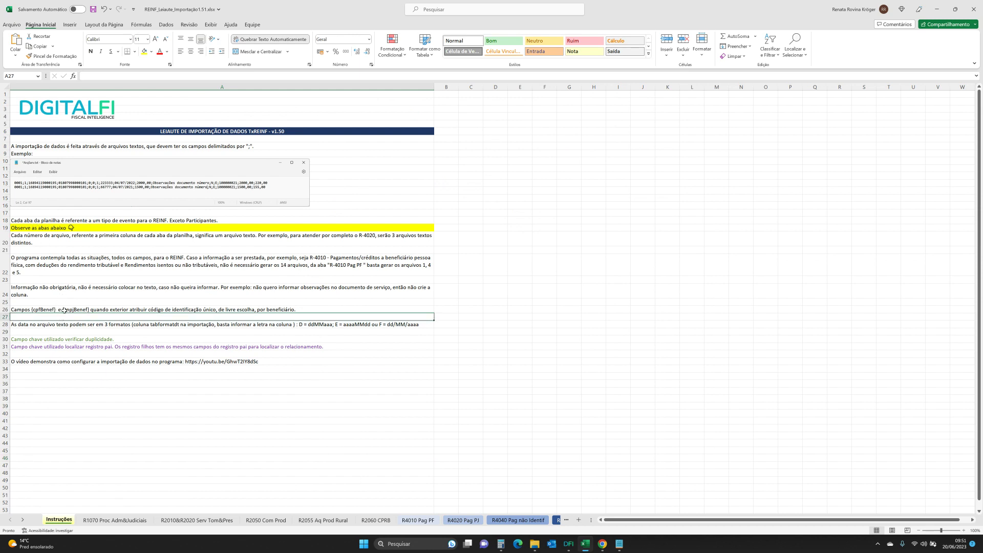
{"action": "left_click", "coordinate": [63, 310]}
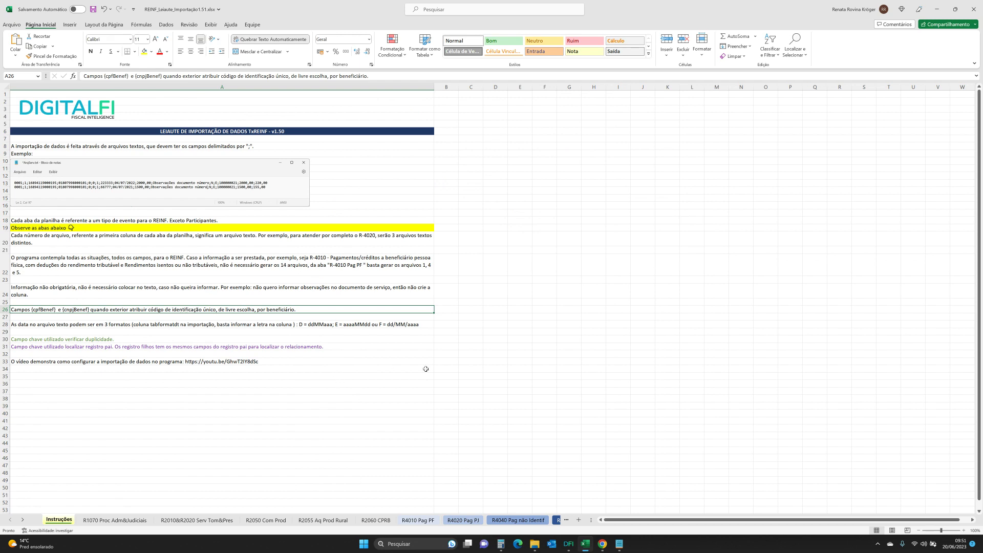
Review the file numbers offered by the Arquivo filter on the R4010 Pag PF sheet.
{"action": "left_click", "coordinate": [424, 521]}
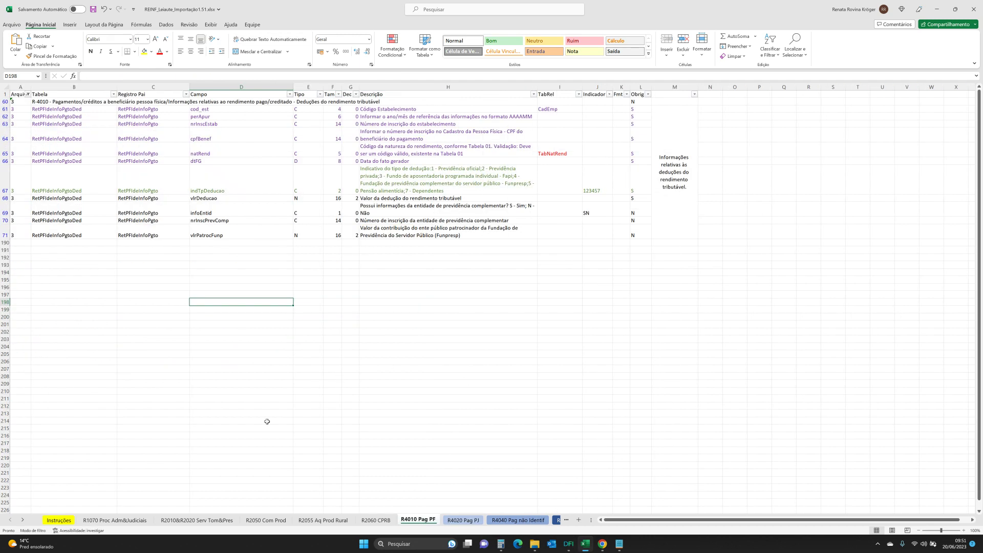
{"action": "left_click", "coordinate": [28, 94]}
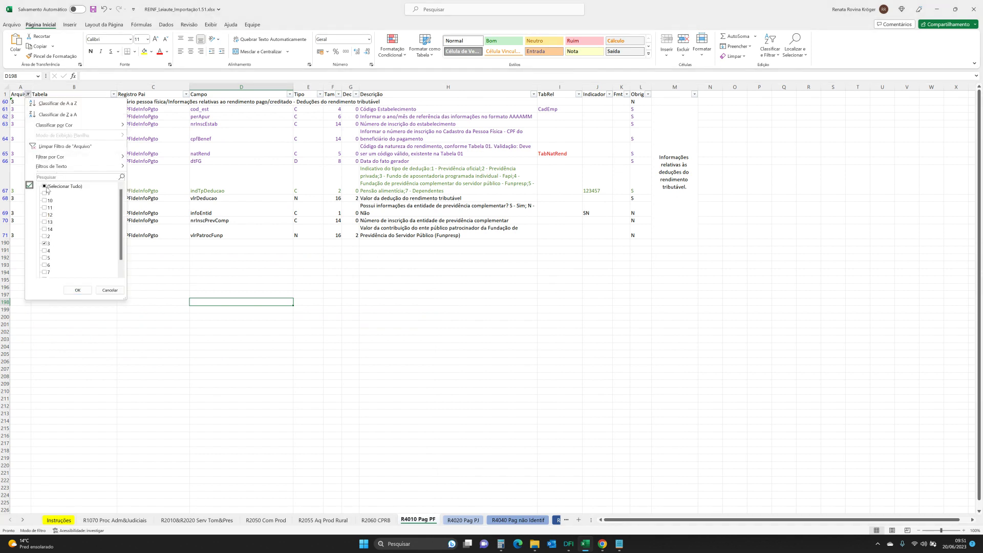
{"action": "scroll", "coordinate": [74, 248], "scroll_direction": "down", "scroll_amount": 1}
Return to EFD-Reinf and close the income entry and the R-4010 record without saving.
{"action": "left_click", "coordinate": [568, 544]}
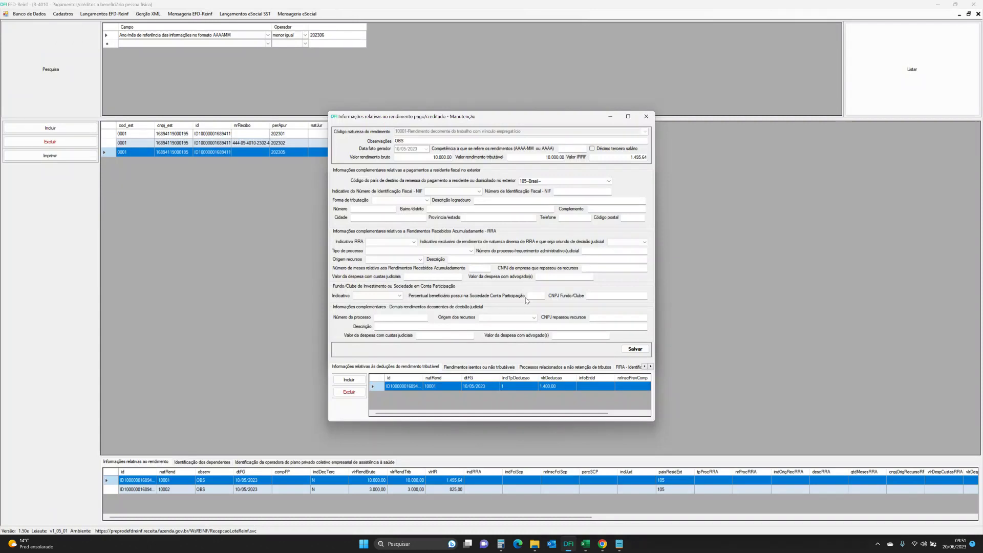
{"action": "left_click", "coordinate": [646, 116]}
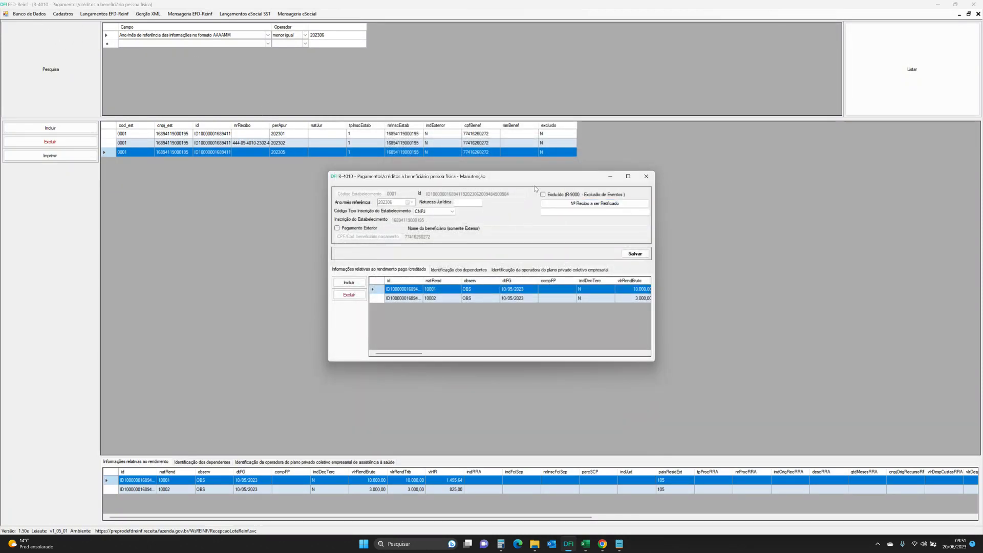
{"action": "left_click", "coordinate": [645, 178]}
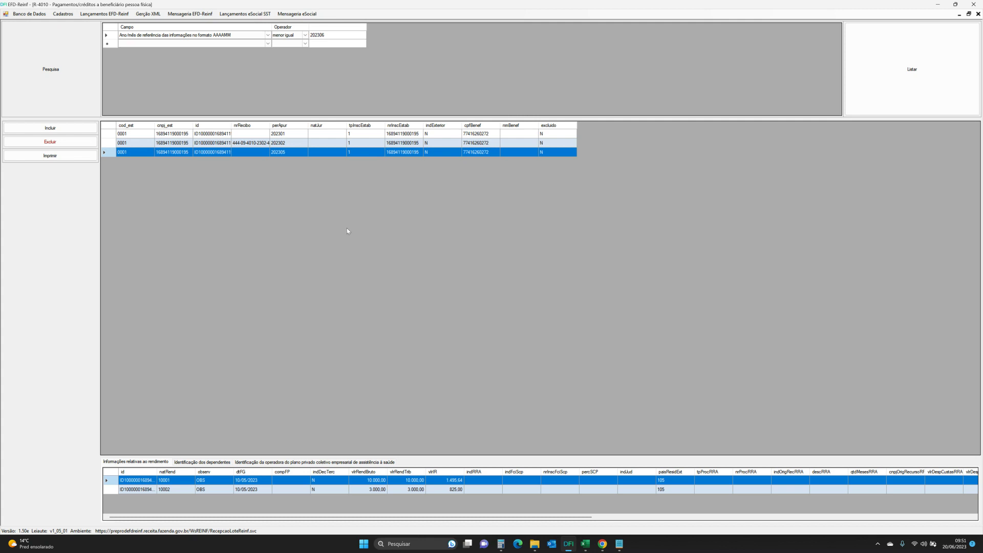
Switch to the Google Chrome window with the new tab.
{"action": "left_click", "coordinate": [606, 548]}
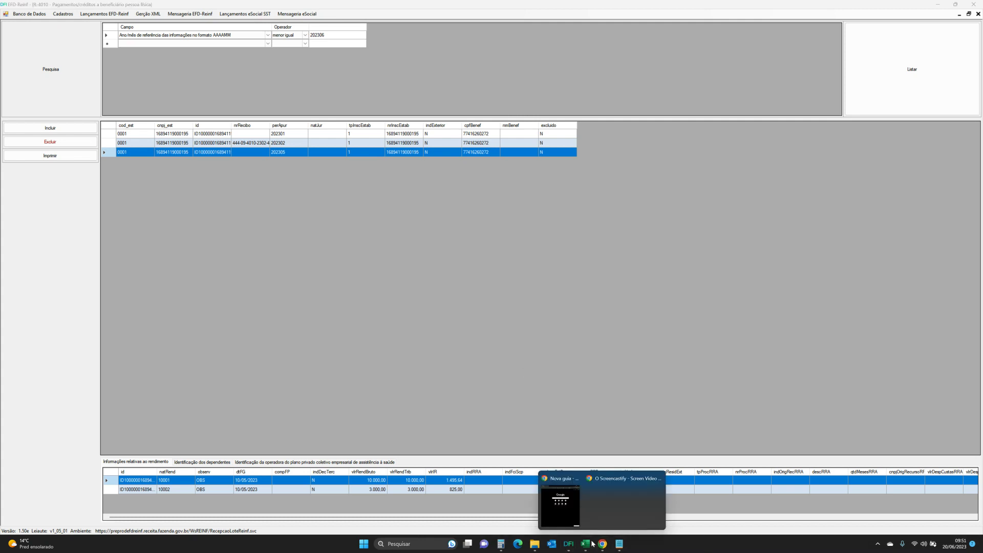
{"action": "left_click", "coordinate": [561, 505]}
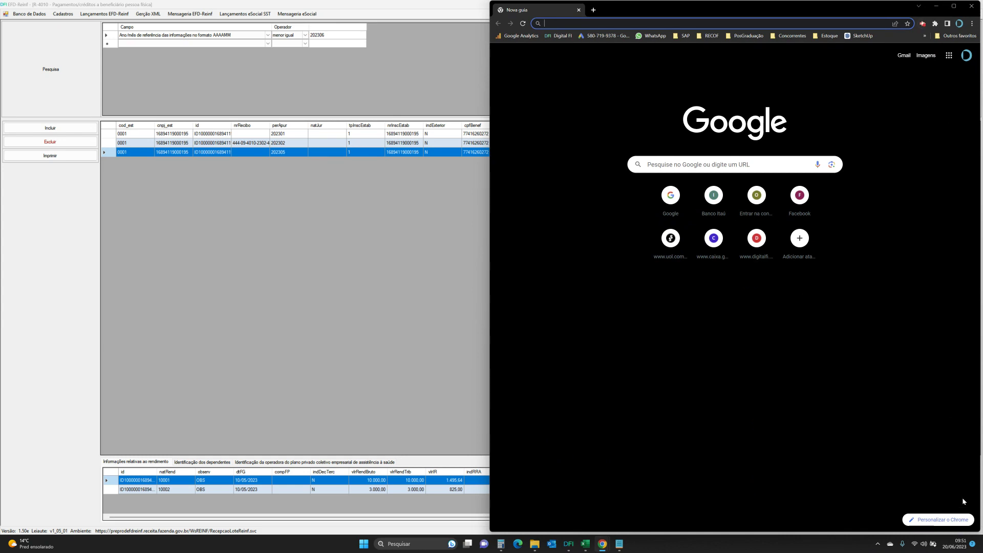